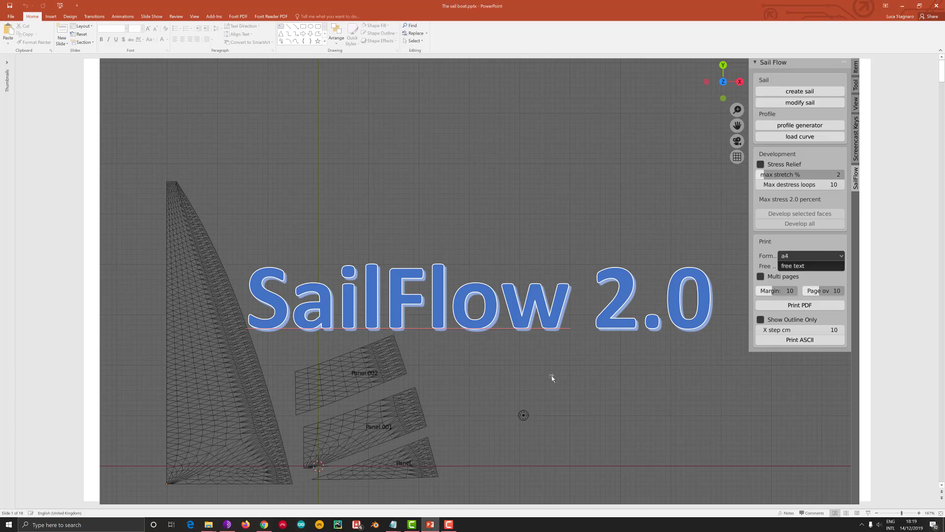
Page forward through the presentation past the slide introducing the sail boat and its mainsail.
{"action": "scroll", "coordinate": [552, 377], "scroll_direction": "down", "scroll_amount": 3}
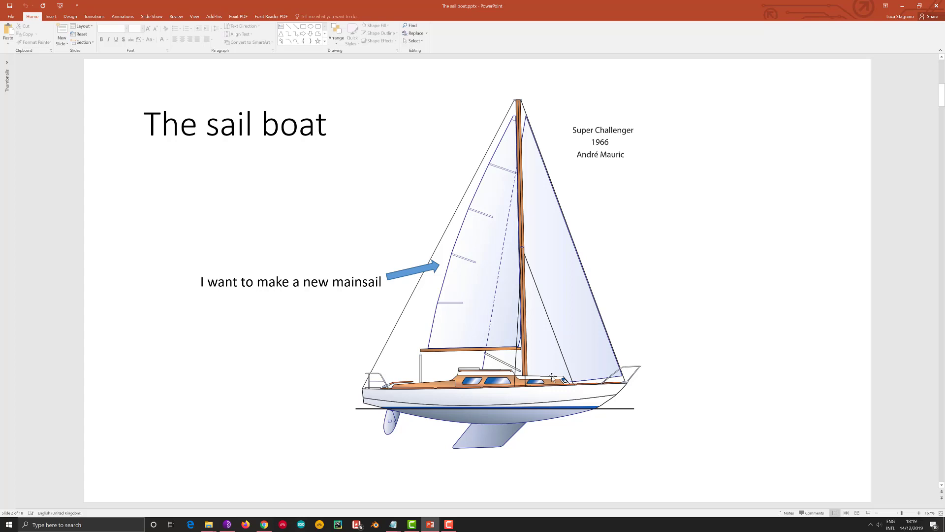
{"action": "scroll", "coordinate": [552, 377], "scroll_direction": "down", "scroll_amount": 3}
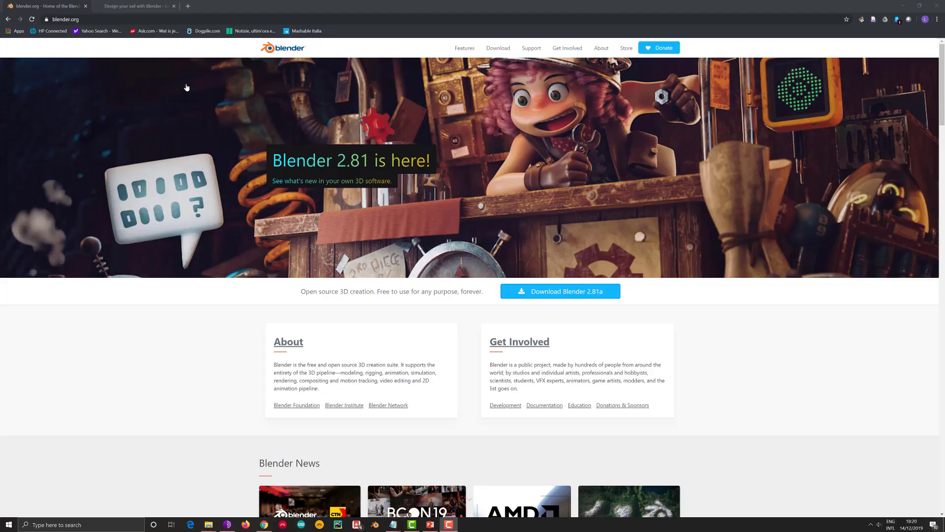
In the browser, view the Blender home page and read the SailFlow 2.0 site at sailflow.weebly.com.
{"action": "double_click", "coordinate": [93, 19]}
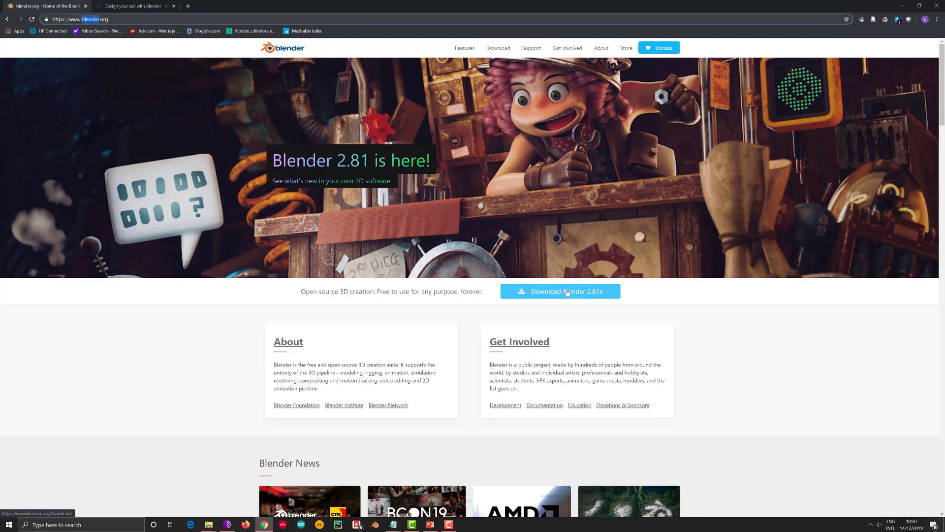
{"action": "left_click", "coordinate": [186, 327]}
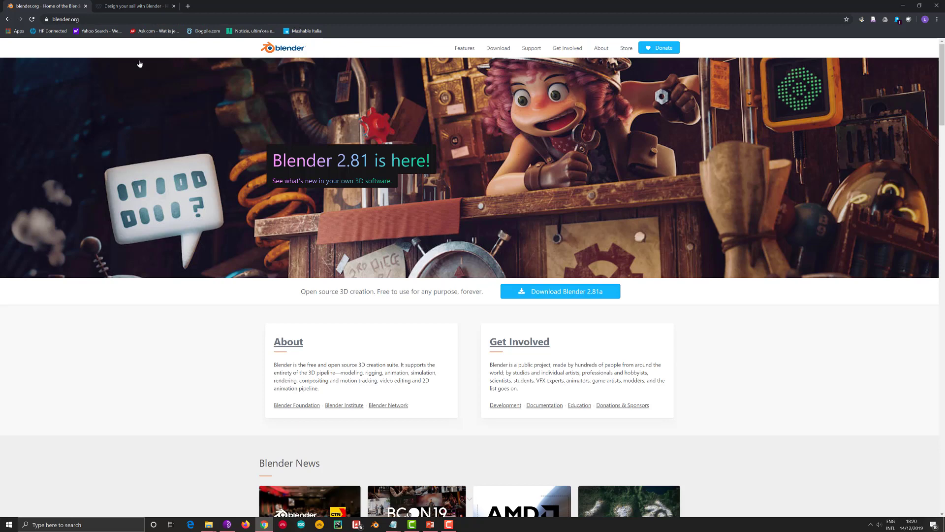
{"action": "left_click", "coordinate": [140, 6]}
{"action": "left_click", "coordinate": [105, 20]}
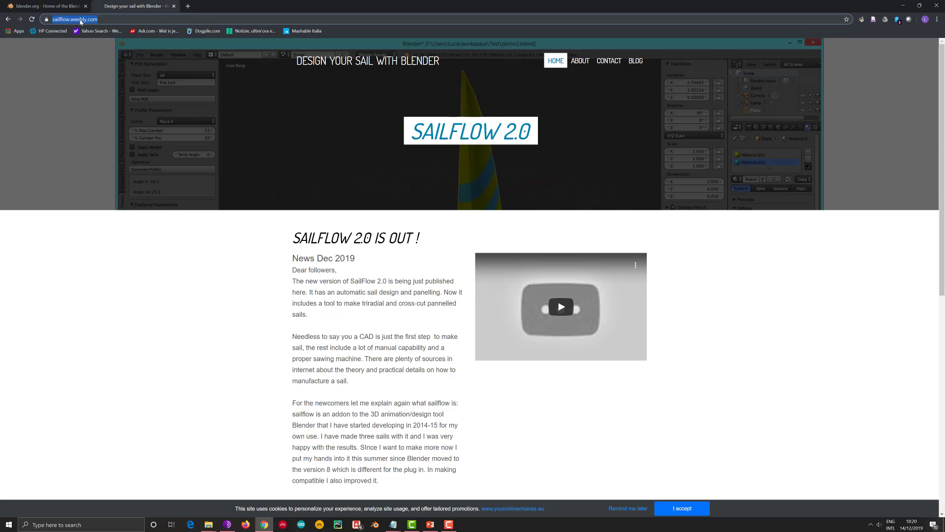
{"action": "scroll", "coordinate": [392, 302], "scroll_direction": "down", "scroll_amount": 8}
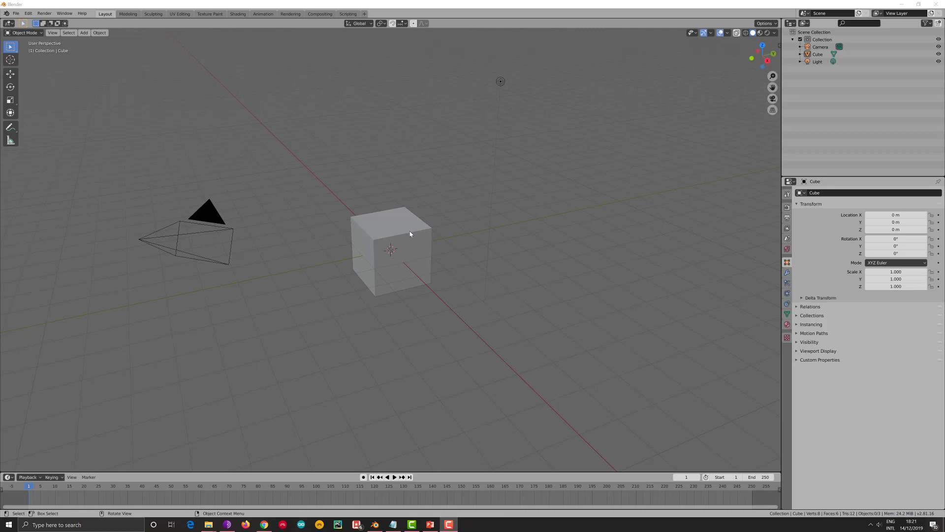
In Blender, install the add-on from sailflow2_0.zip in the sailFlow2_0 folder and enable Add Mesh: sailFlow.
{"action": "left_click", "coordinate": [28, 13]}
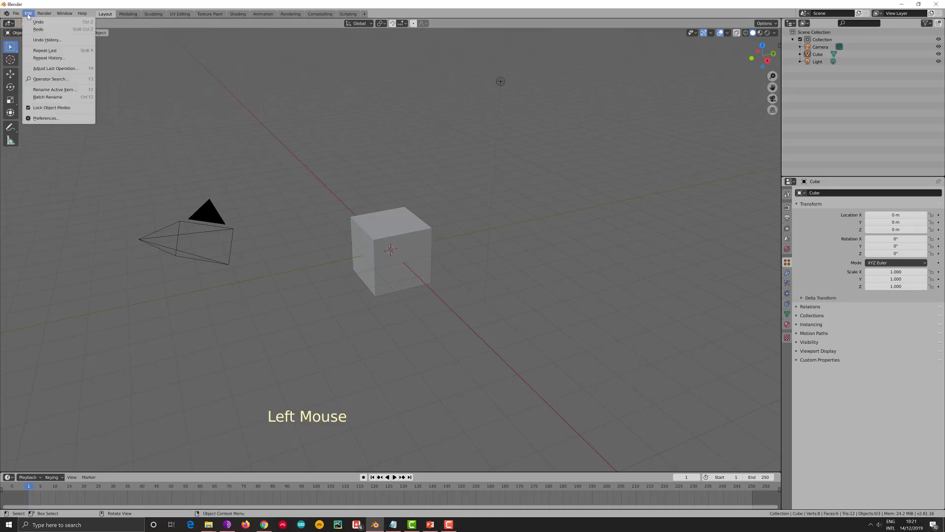
{"action": "left_click", "coordinate": [66, 119]}
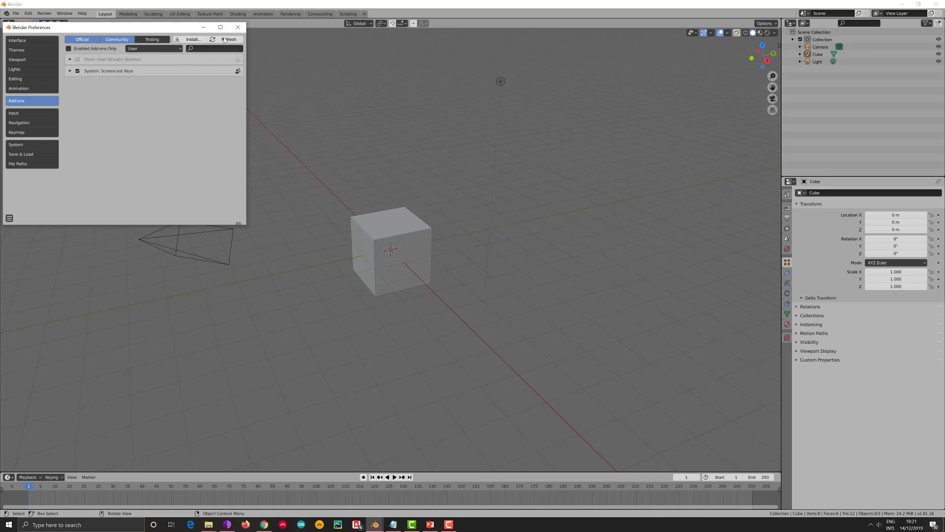
{"action": "left_click", "coordinate": [193, 40]}
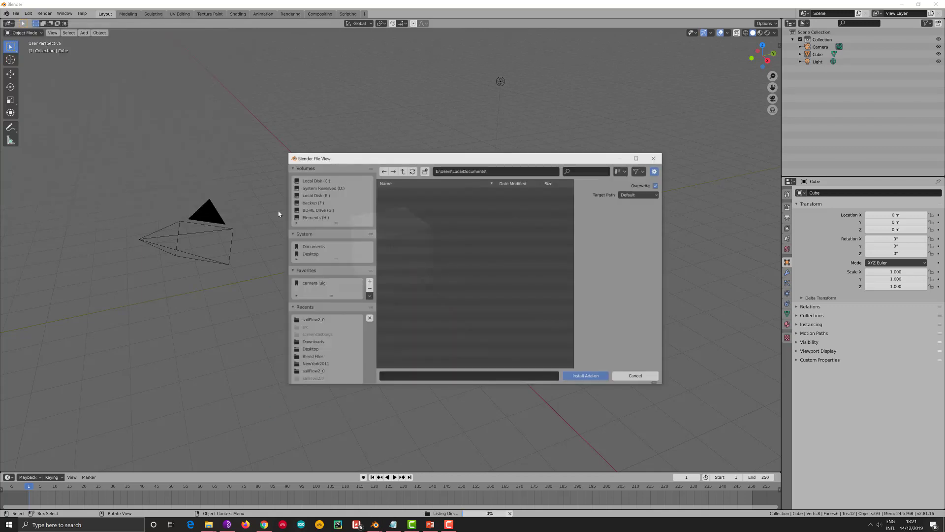
{"action": "left_click", "coordinate": [318, 320]}
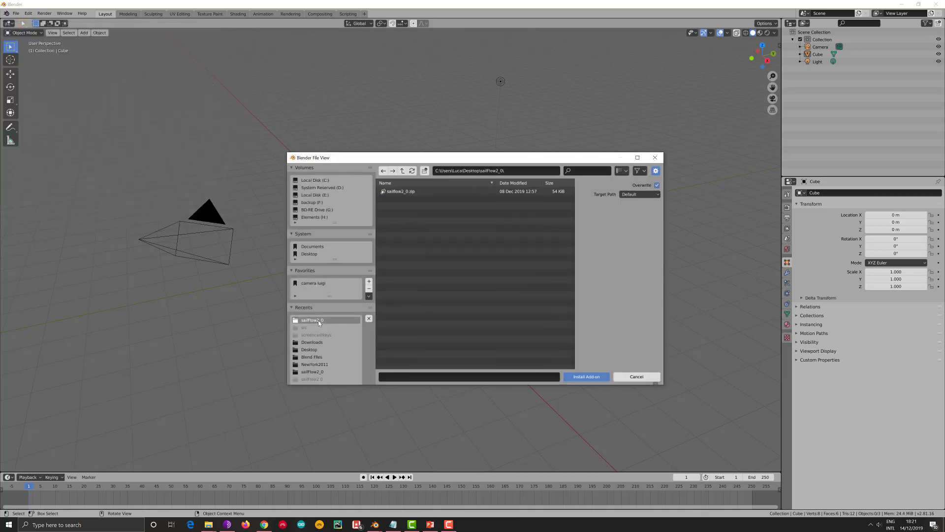
{"action": "left_click", "coordinate": [396, 192]}
{"action": "left_click", "coordinate": [587, 377]}
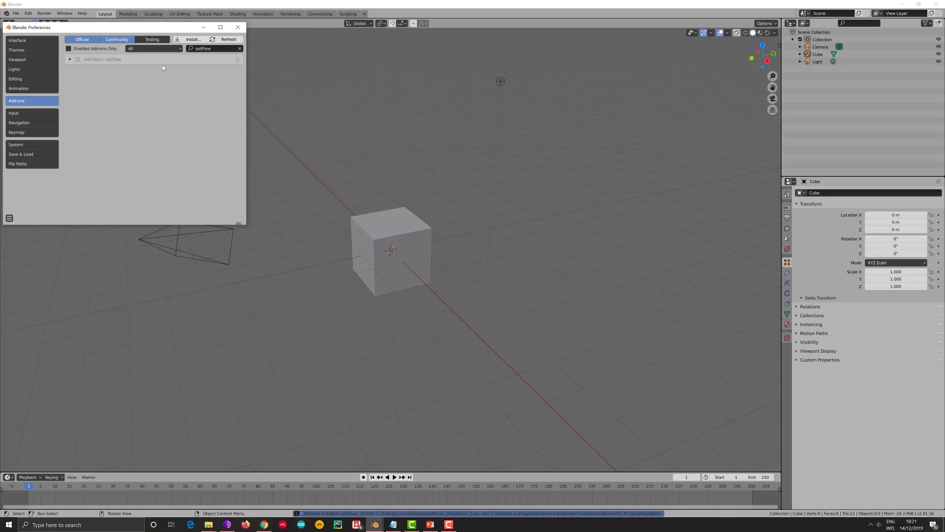
{"action": "left_click", "coordinate": [77, 60]}
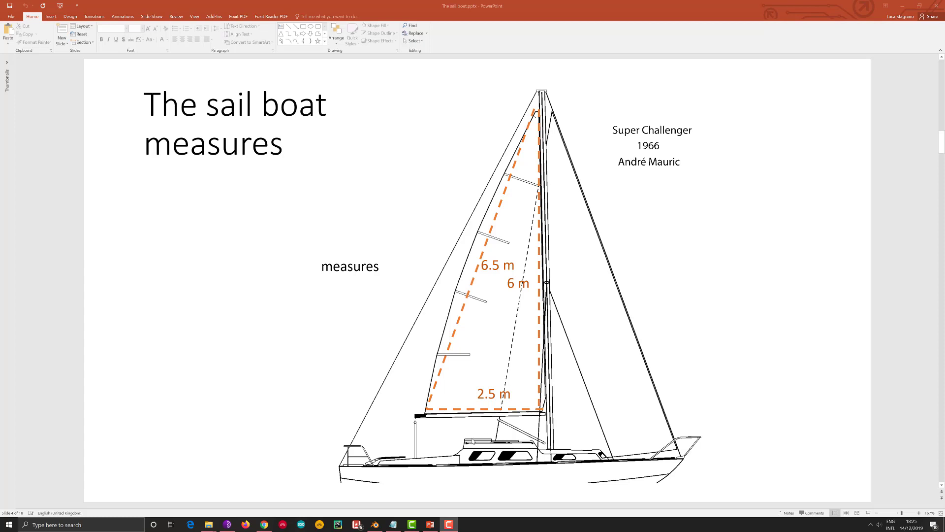
Switch to Blender, add a sail mesh at the origin and expand its Sail Design options.
{"action": "left_click", "coordinate": [375, 524]}
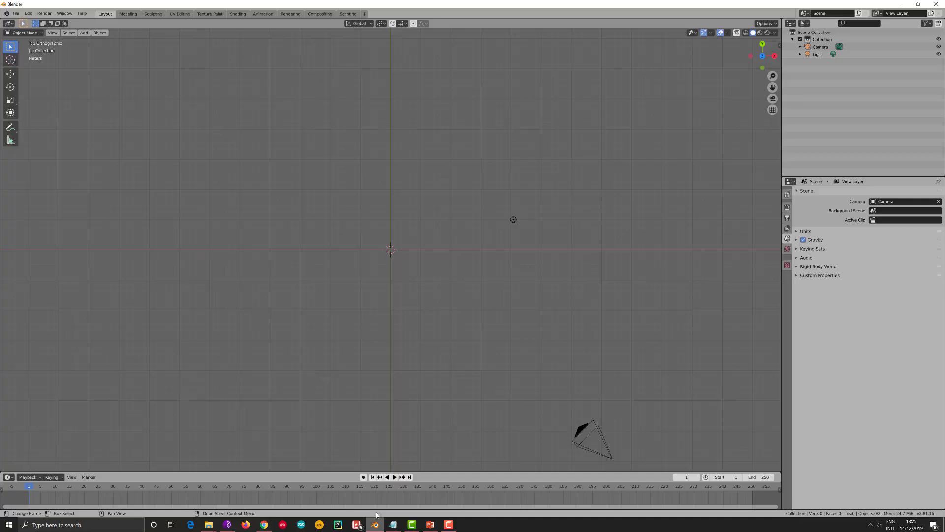
{"action": "left_click_drag", "start_coordinate": [377, 515], "coordinate": [395, 278]}
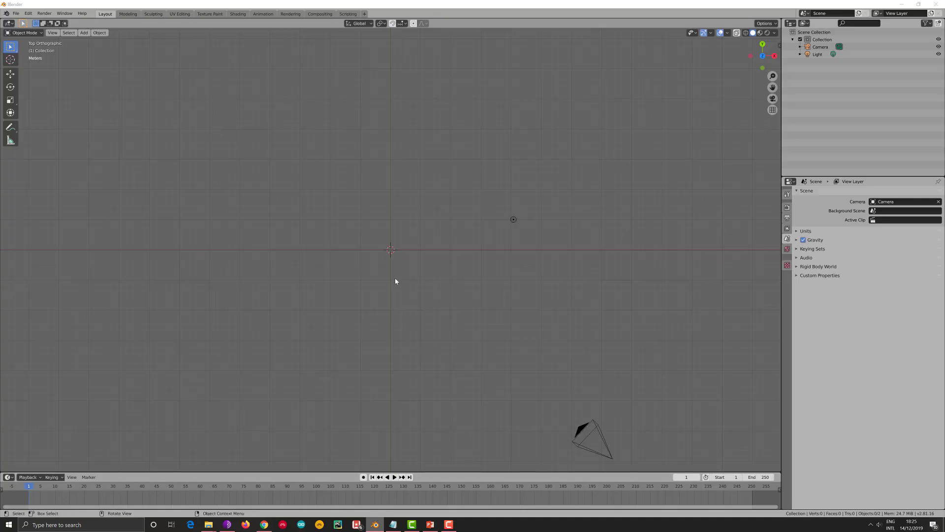
{"action": "left_click", "coordinate": [392, 253]}
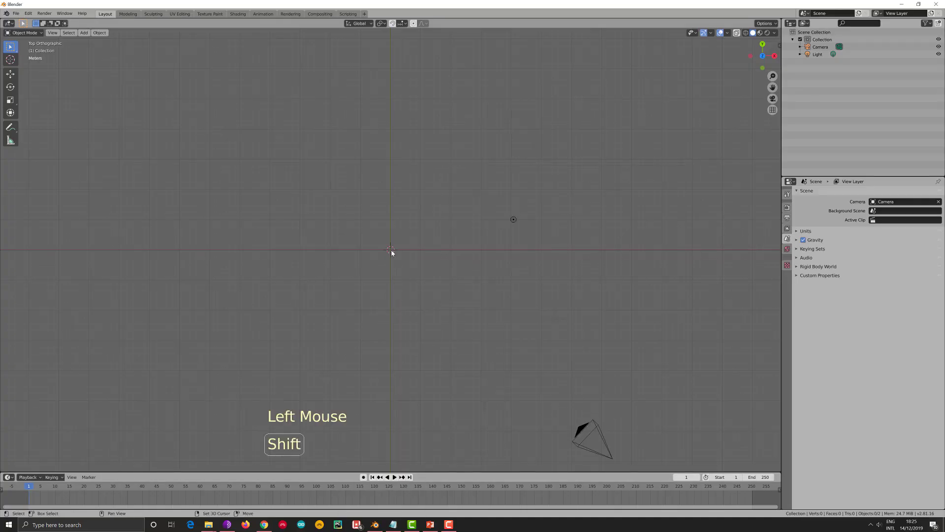
{"action": "key", "text": "shift+a"}
{"action": "mouse_move", "coordinate": [404, 253]}
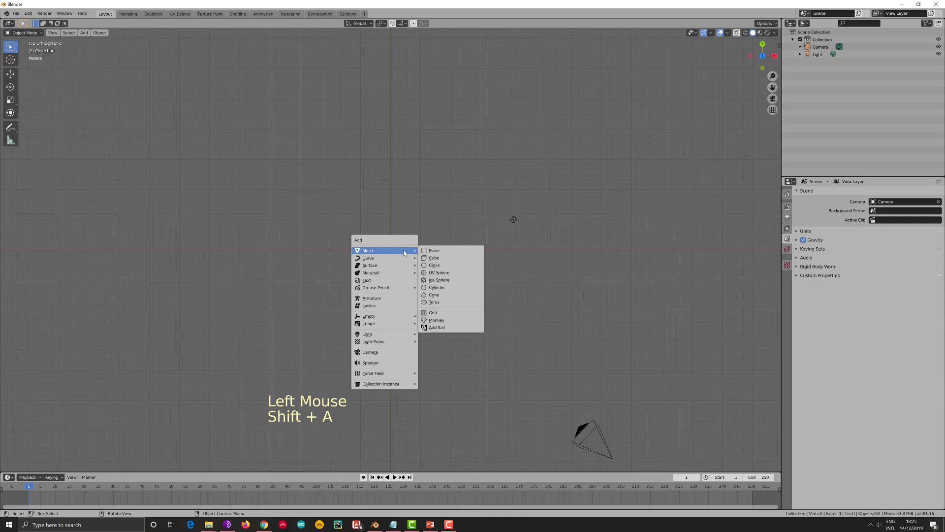
{"action": "left_click", "coordinate": [437, 328]}
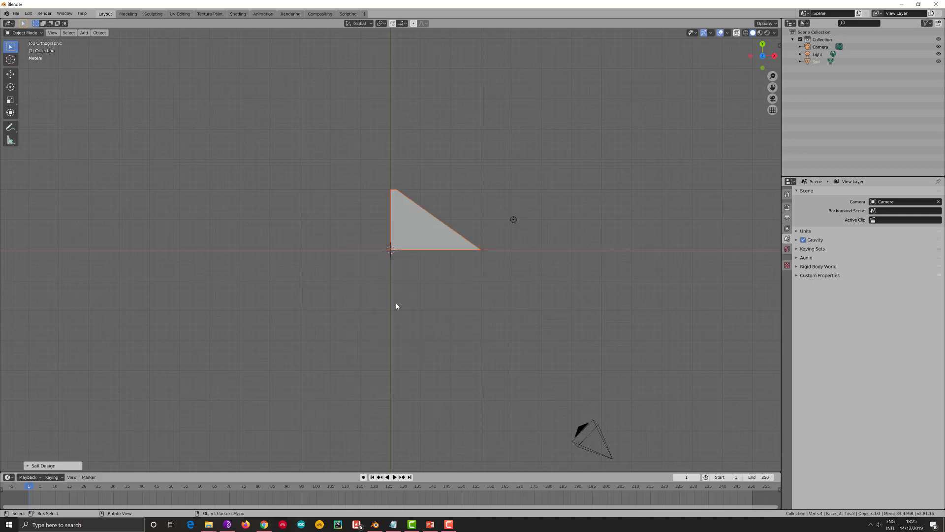
{"action": "left_click", "coordinate": [27, 466]}
Set the crosscut sail's luff length to 6 m and its base length to 2.5 m.
{"action": "scroll", "coordinate": [41, 453], "scroll_direction": "up", "scroll_amount": 2, "text": "ctrl"}
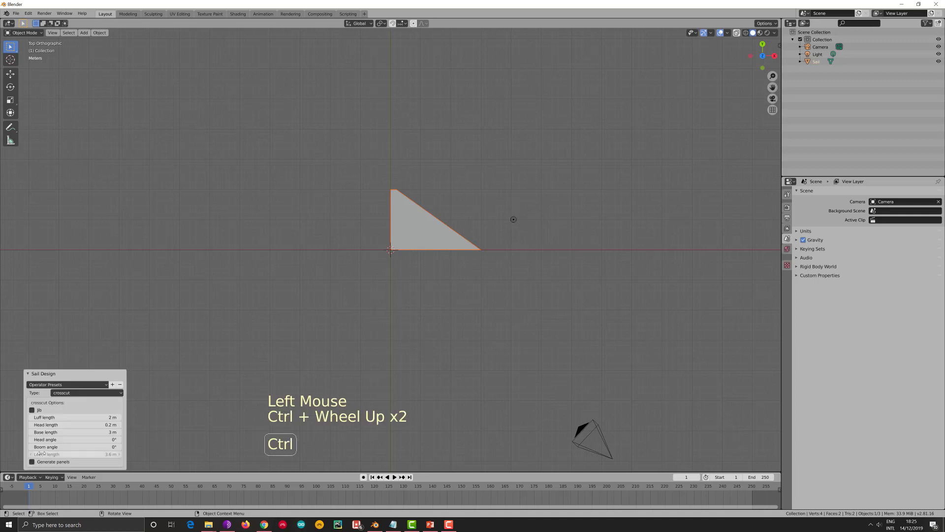
{"action": "scroll", "coordinate": [41, 453], "scroll_direction": "up", "scroll_amount": 1, "text": "ctrl"}
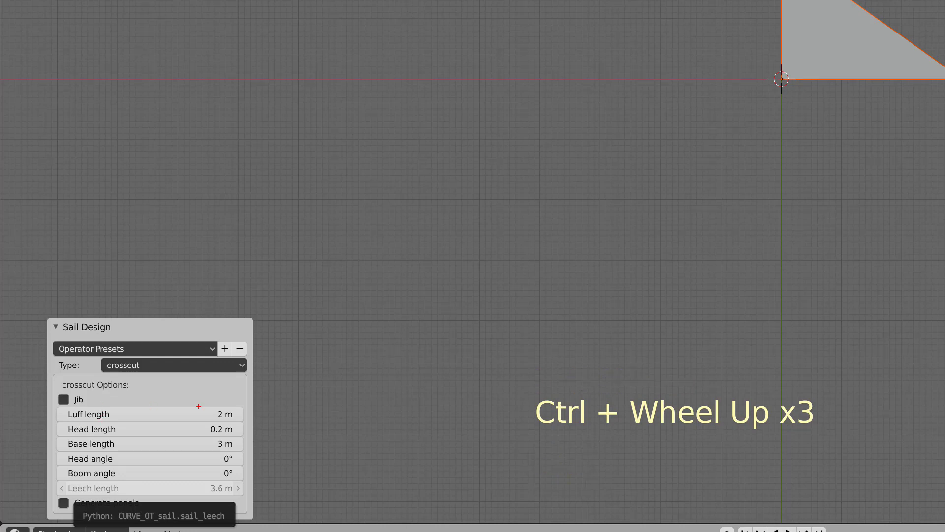
{"action": "mouse_move", "coordinate": [217, 406]}
{"action": "left_mouse_down"}
{"action": "mouse_move", "coordinate": [234, 436]}
{"action": "mouse_move", "coordinate": [252, 431]}
{"action": "mouse_move", "coordinate": [251, 416]}
{"action": "mouse_move", "coordinate": [216, 407]}
{"action": "mouse_move", "coordinate": [211, 451]}
{"action": "mouse_move", "coordinate": [238, 460]}
{"action": "mouse_move", "coordinate": [252, 454]}
{"action": "mouse_move", "coordinate": [230, 438]}
{"action": "left_mouse_up"}
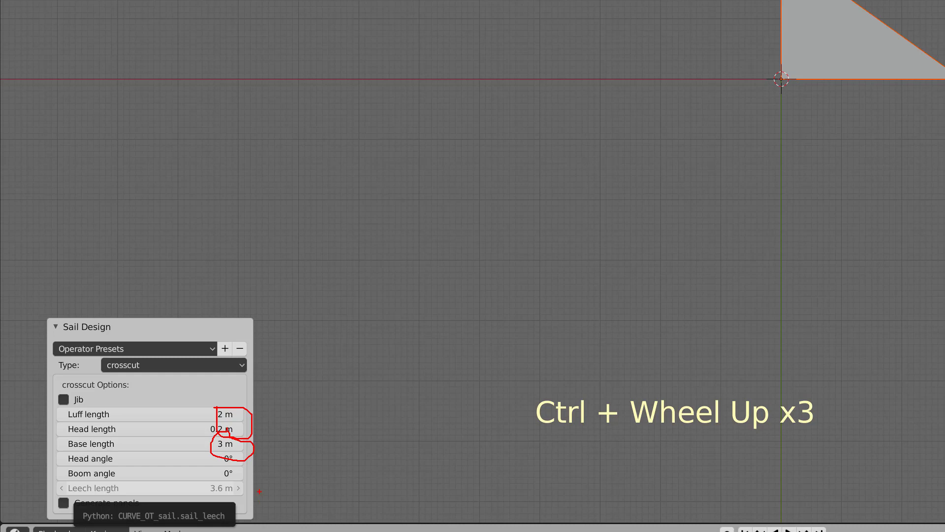
{"action": "left_click_drag", "start_coordinate": [260, 487], "coordinate": [301, 488]}
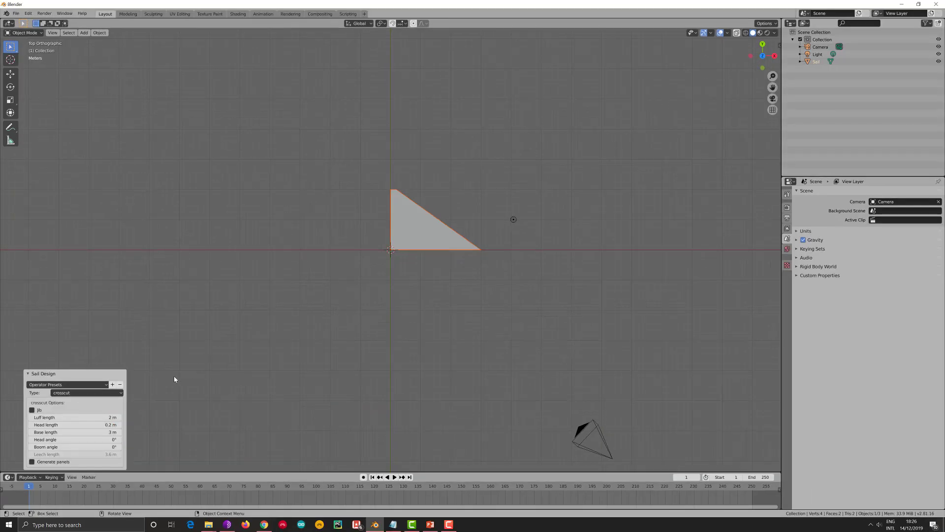
{"action": "left_click", "coordinate": [108, 417]}
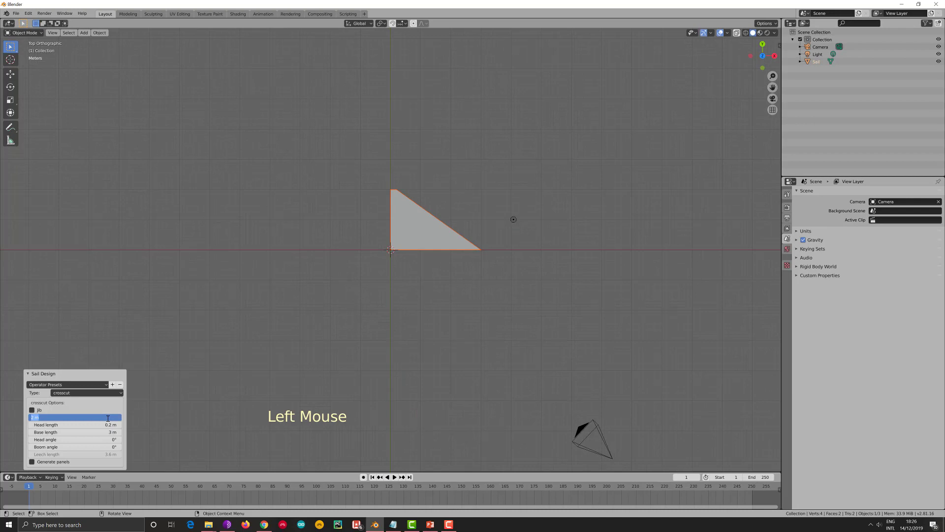
{"action": "type", "text": "6m"}
{"action": "key", "text": "Return"}
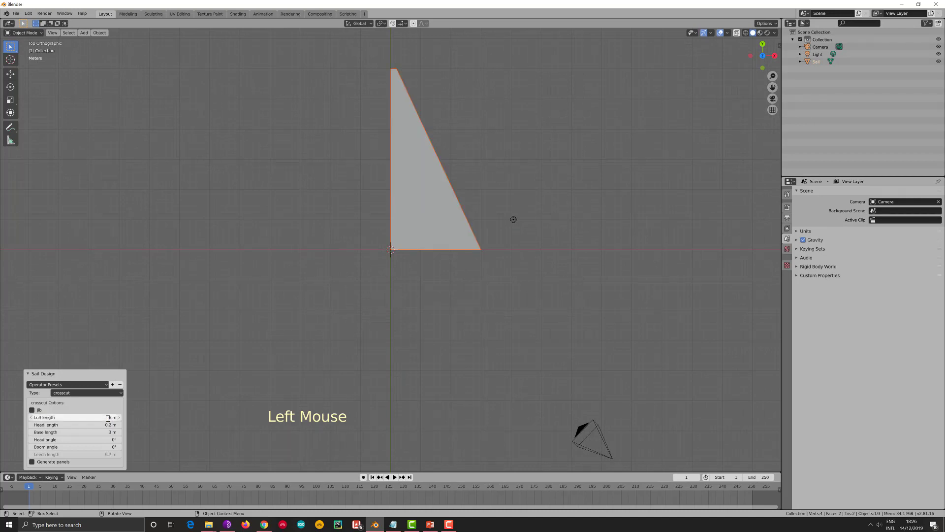
{"action": "left_click", "coordinate": [109, 432]}
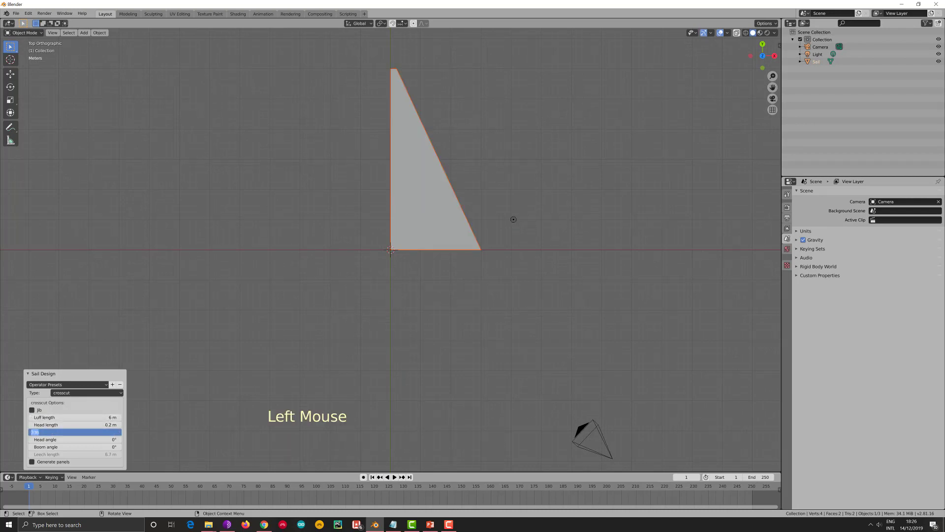
{"action": "type", "text": "2.5"}
{"action": "key", "text": "Return"}
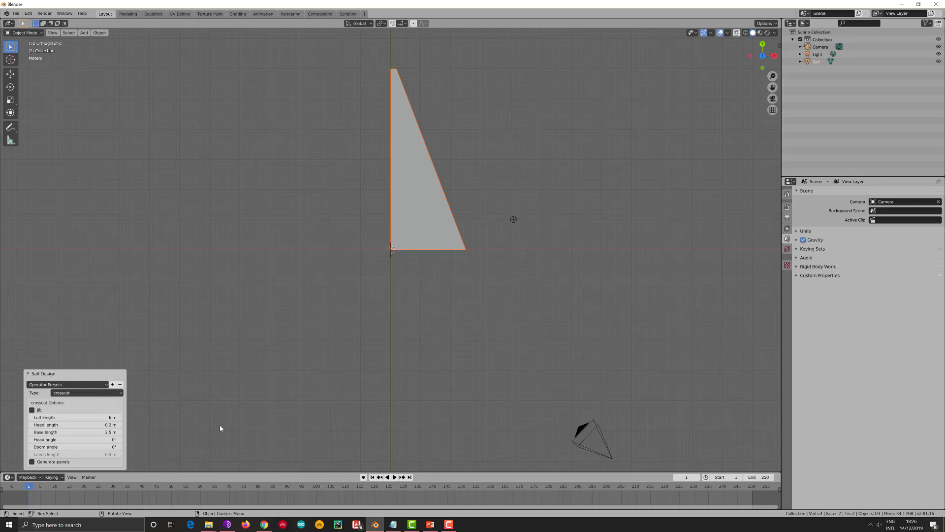
Display the sail in wireframe shading and enable panel generation for it.
{"action": "key", "text": "z"}
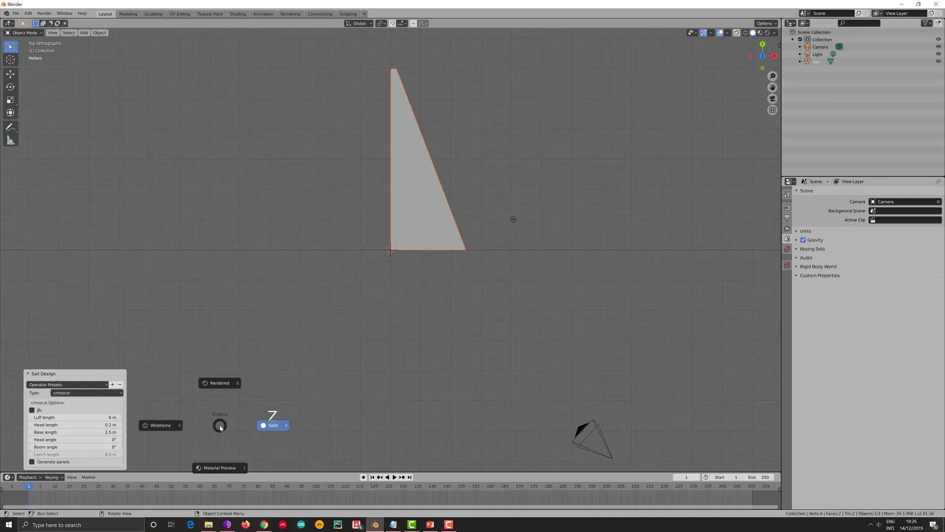
{"action": "left_click", "coordinate": [179, 425]}
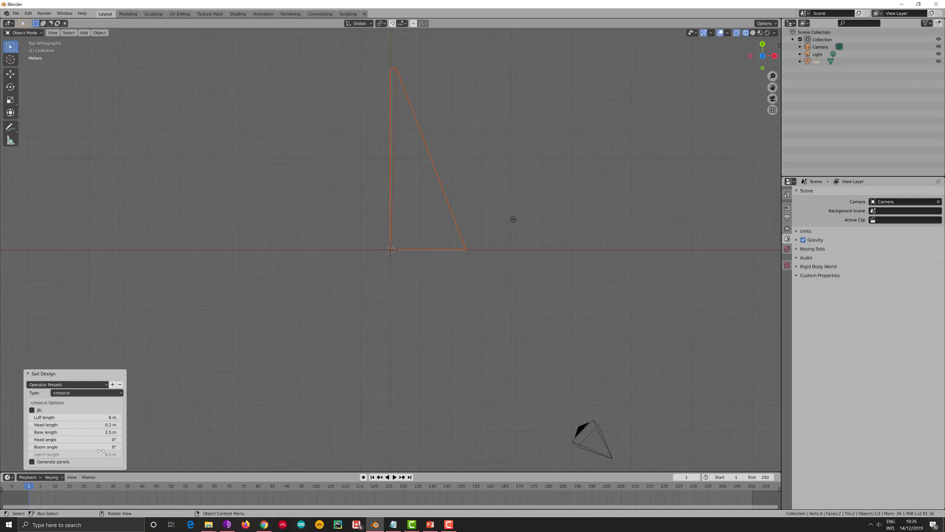
{"action": "left_click", "coordinate": [32, 462]}
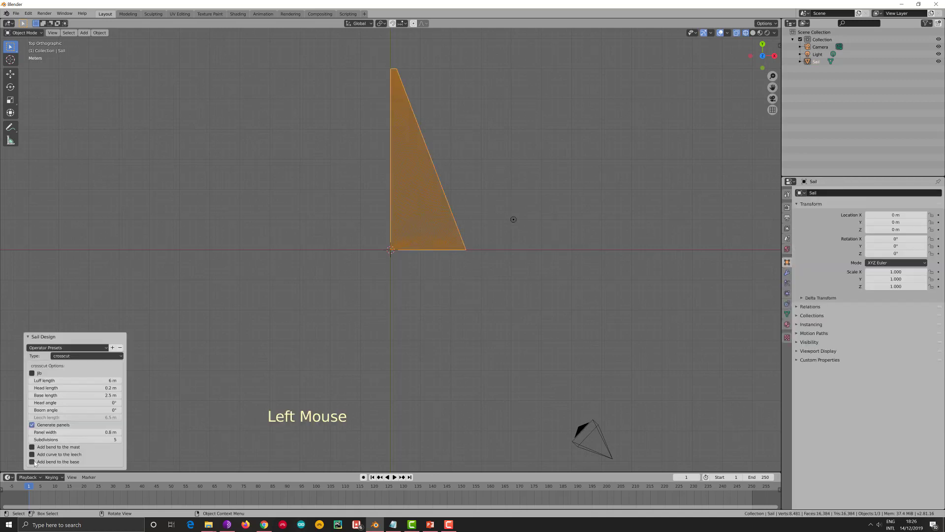
Set the sail panels' subdivisions to 4.
{"action": "key", "text": "ctrl"}
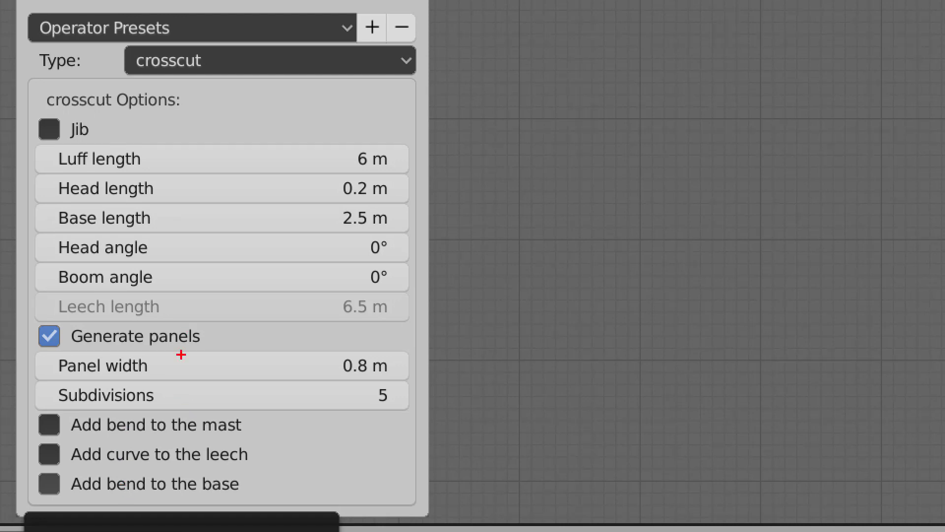
{"action": "mouse_move", "coordinate": [423, 370]}
{"action": "left_mouse_down"}
{"action": "mouse_move", "coordinate": [371, 350]}
{"action": "mouse_move", "coordinate": [329, 374]}
{"action": "mouse_move", "coordinate": [409, 386]}
{"action": "mouse_move", "coordinate": [422, 369]}
{"action": "left_mouse_up"}
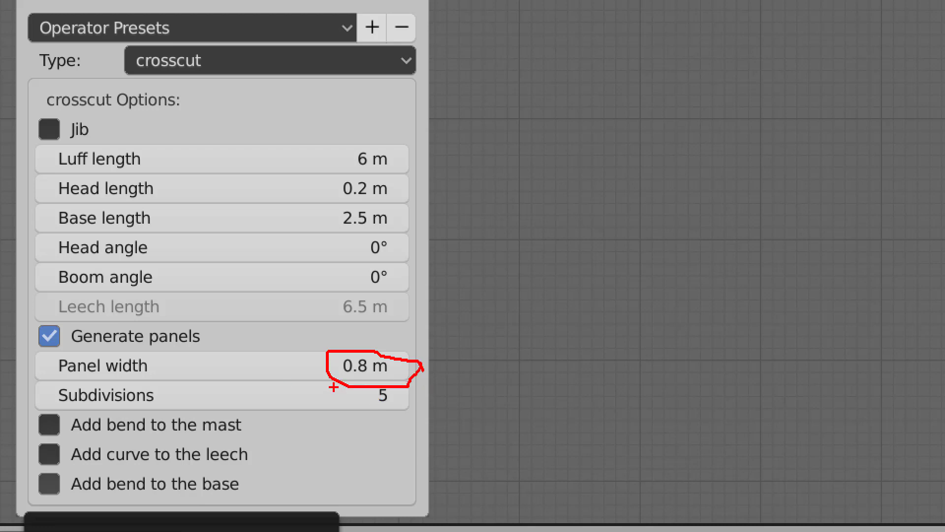
{"action": "left_click_drag", "start_coordinate": [340, 384], "coordinate": [474, 435]}
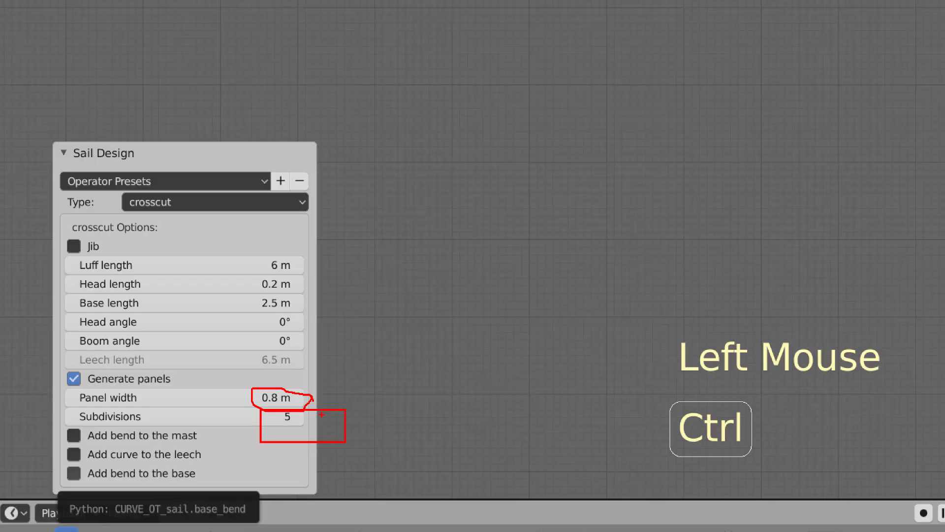
{"action": "key", "text": "Escape"}
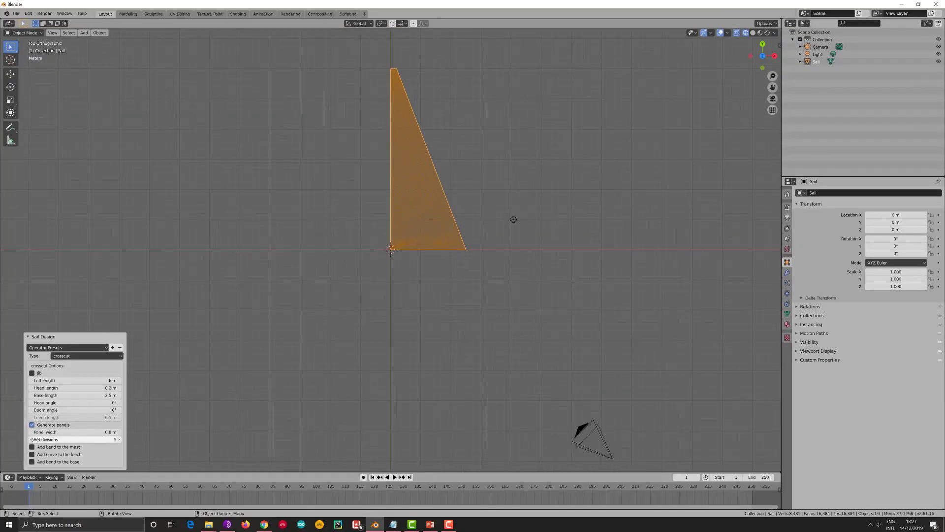
{"action": "left_click", "coordinate": [32, 439]}
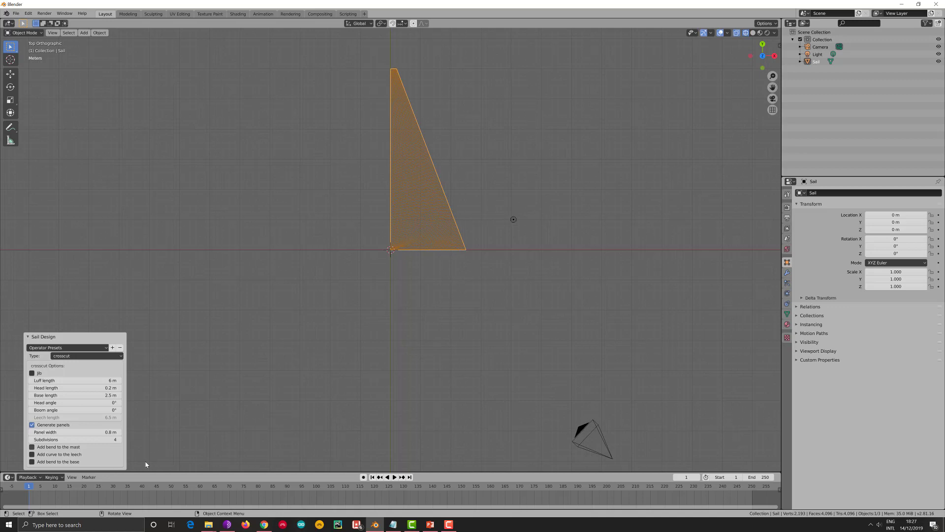
Switch to PowerPoint and examine the leech round slide for the curve depth and its percentage calculation.
{"action": "left_click", "coordinate": [432, 524]}
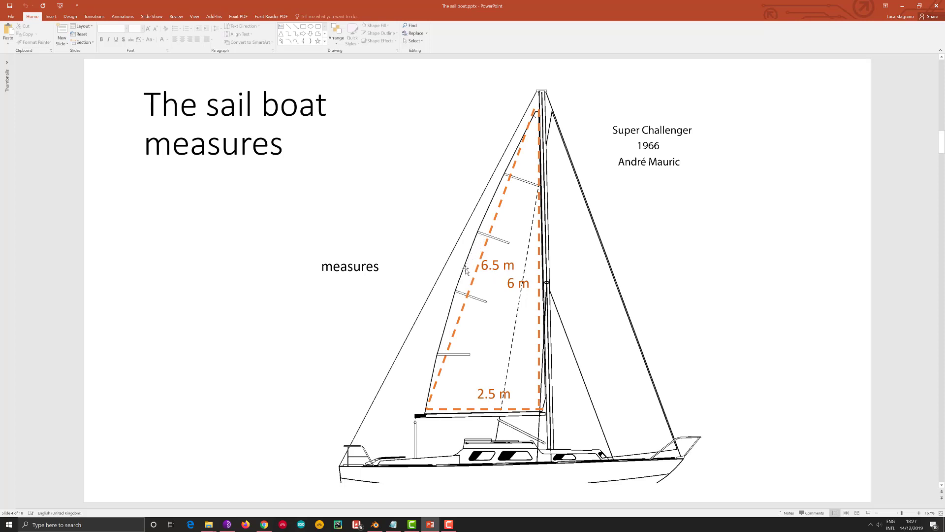
{"action": "scroll", "coordinate": [466, 270], "scroll_direction": "down", "scroll_amount": 1}
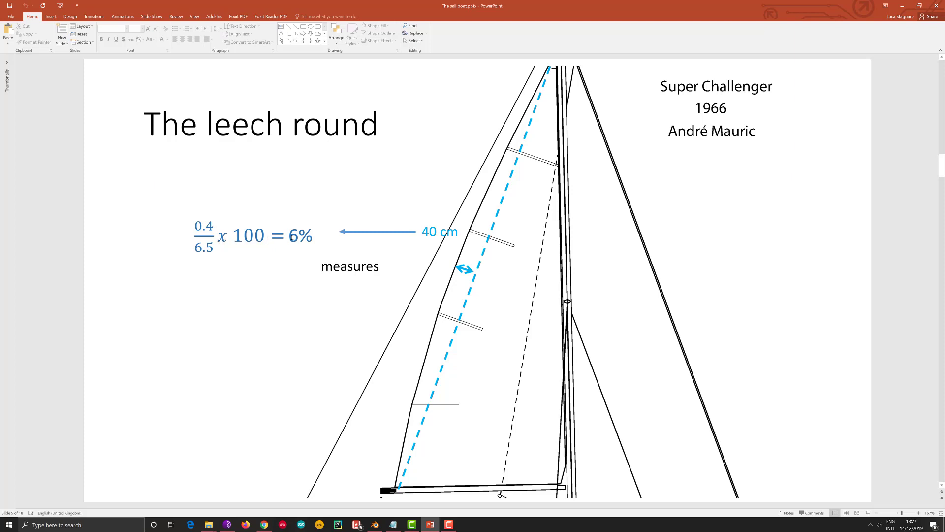
Switch back to Blender and add a curve to the sail's leech with a value of 6%.
{"action": "left_click", "coordinate": [376, 526]}
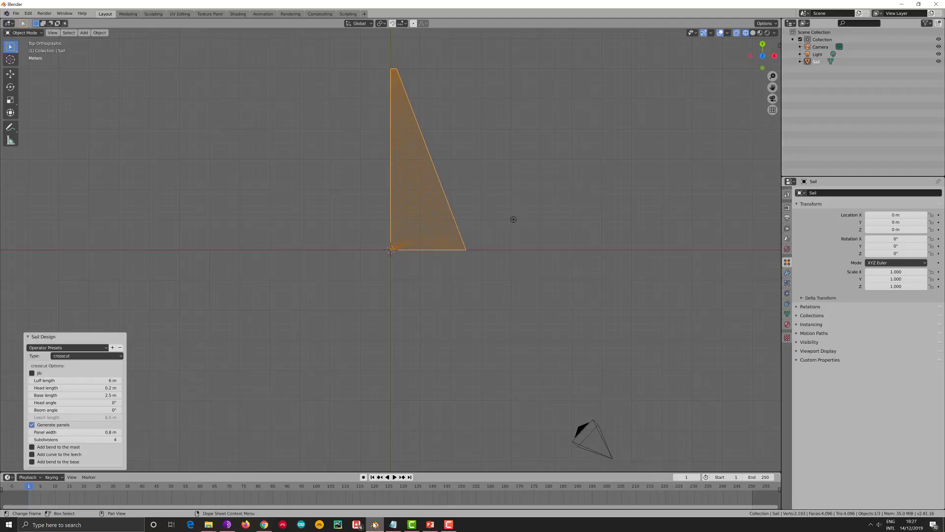
{"action": "left_click", "coordinate": [69, 454]}
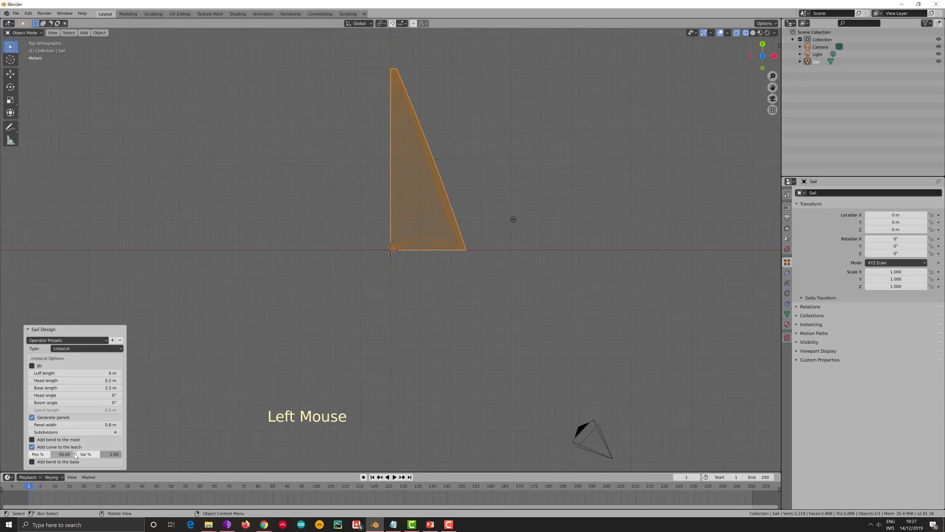
{"action": "left_click", "coordinate": [105, 453]}
{"action": "type", "text": "6"}
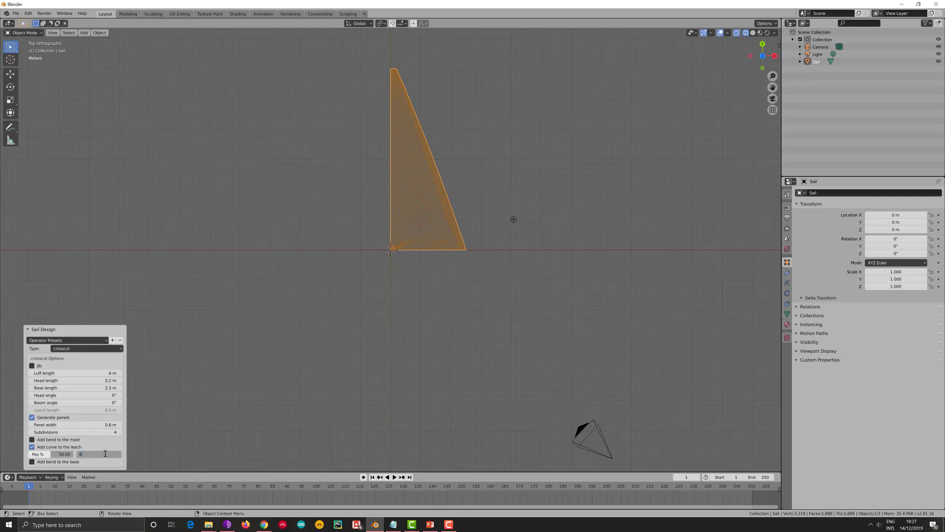
{"action": "key", "text": "Return"}
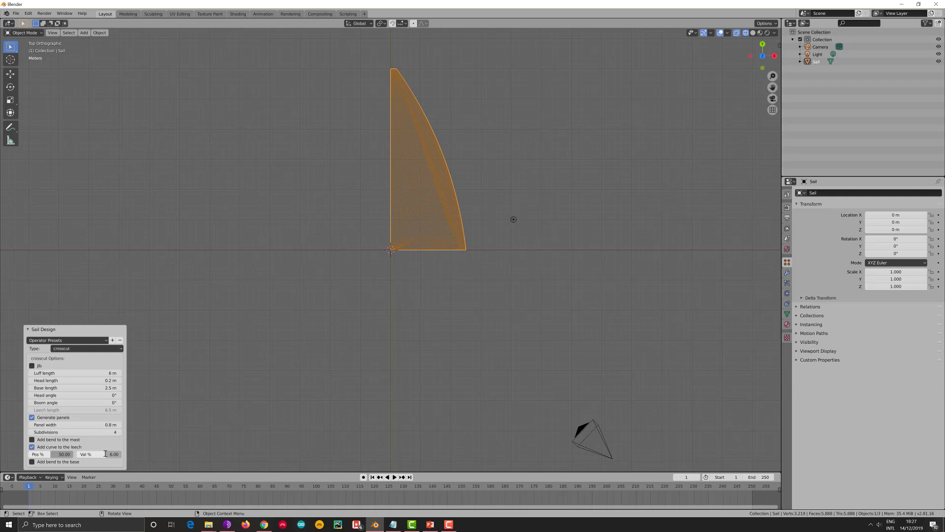
{"action": "left_click", "coordinate": [148, 450]}
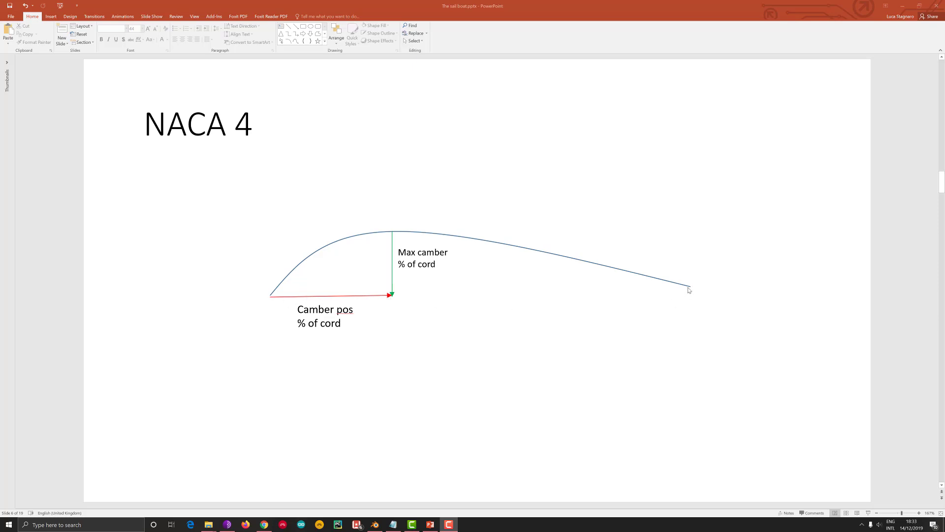
Return to Blender and set the sail's Naca 4 profile to 10% max camber, 45% camber position and 100% open skirt.
{"action": "left_click", "coordinate": [375, 525]}
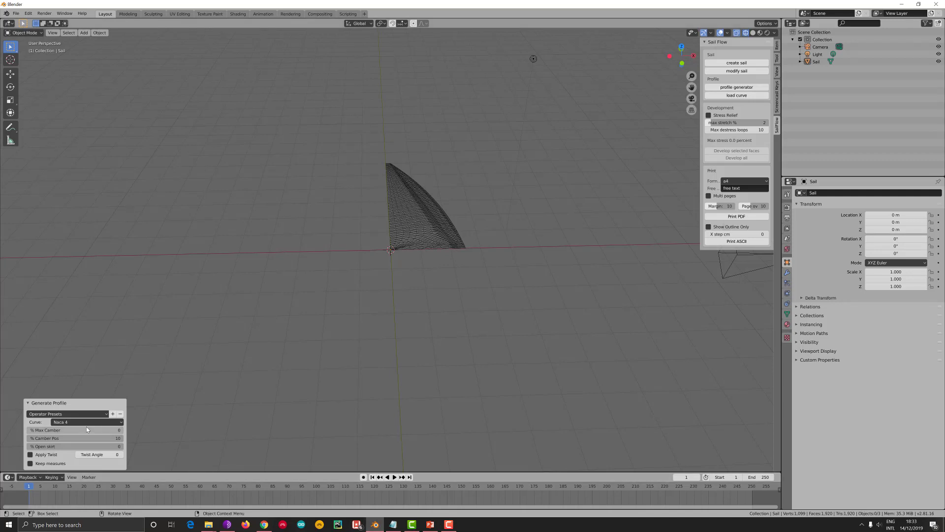
{"action": "left_click", "coordinate": [74, 430]}
{"action": "type", "text": "1"}
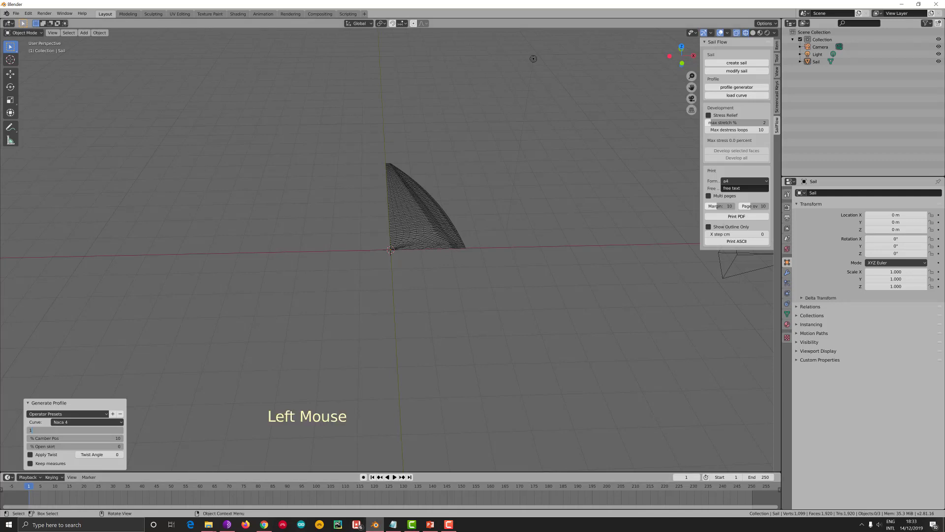
{"action": "key", "text": "Tab"}
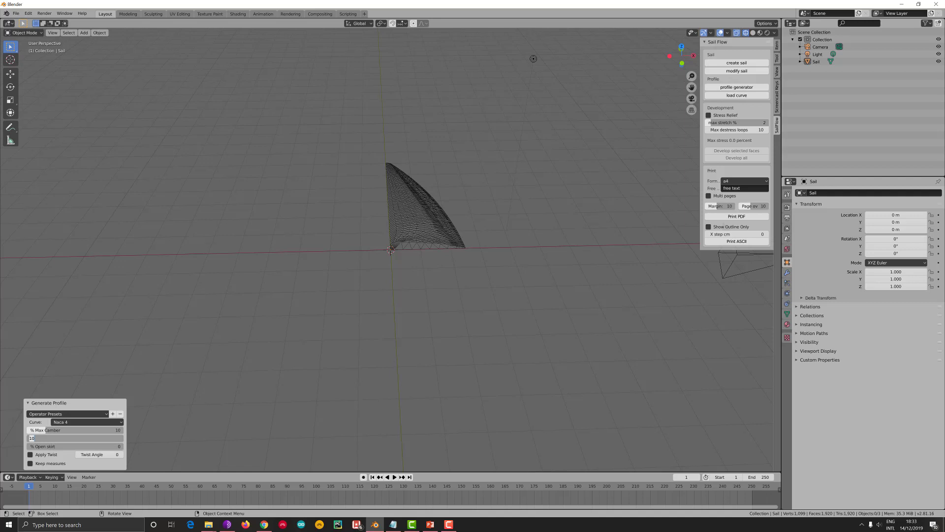
{"action": "type", "text": "45"}
{"action": "key", "text": "Tab"}
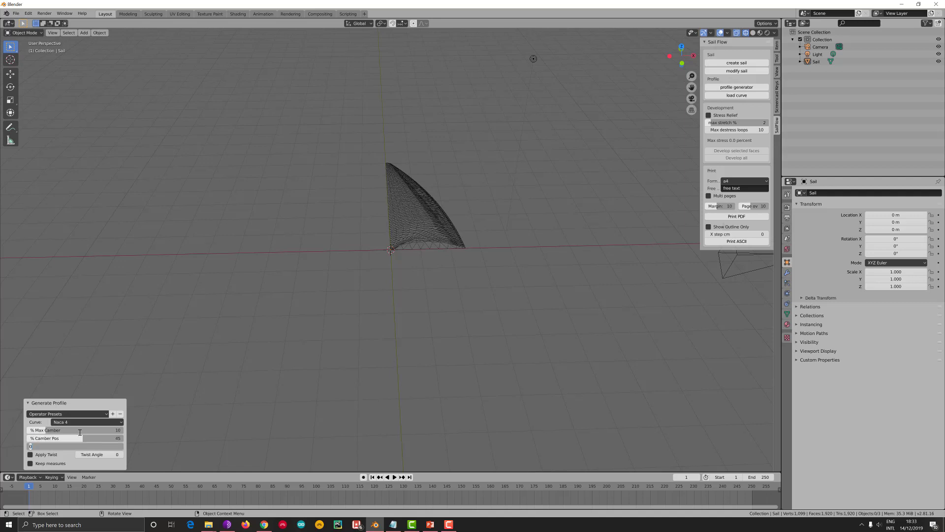
{"action": "type", "text": "100"}
{"action": "key", "text": "Return"}
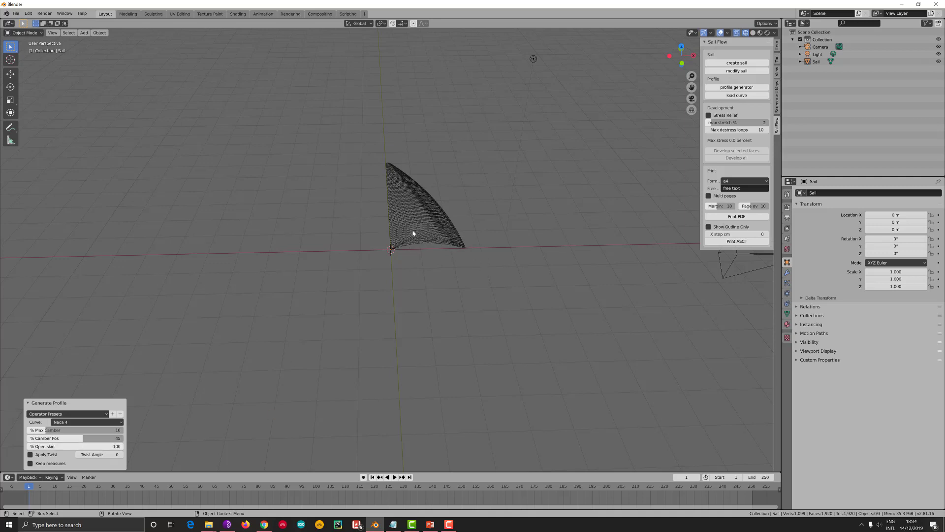
{"action": "scroll", "coordinate": [413, 233], "scroll_direction": "up", "scroll_amount": 4}
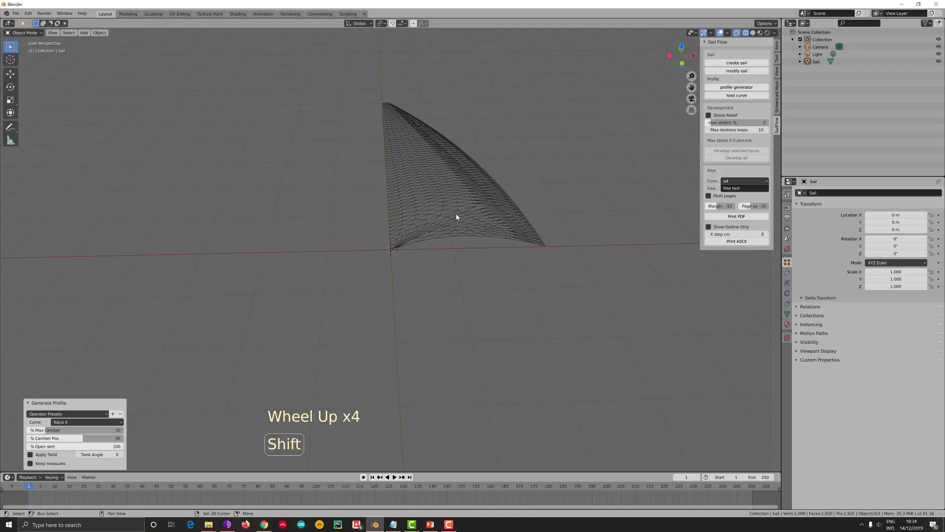
{"action": "middle_click_drag", "start_coordinate": [457, 216], "coordinate": [380, 277], "text": "shift"}
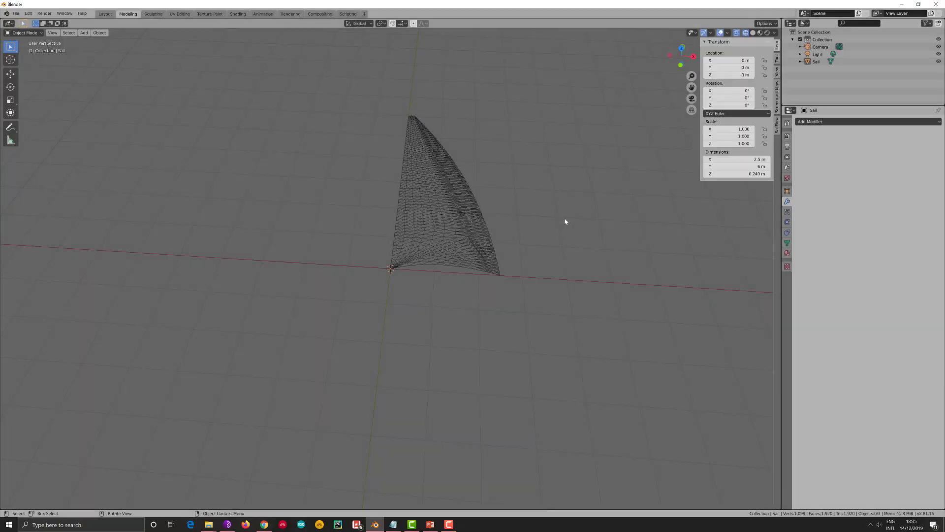
Select the profiled sail and open its mesh in Edit Mode with the SailFlow tools at hand.
{"action": "left_click", "coordinate": [777, 126]}
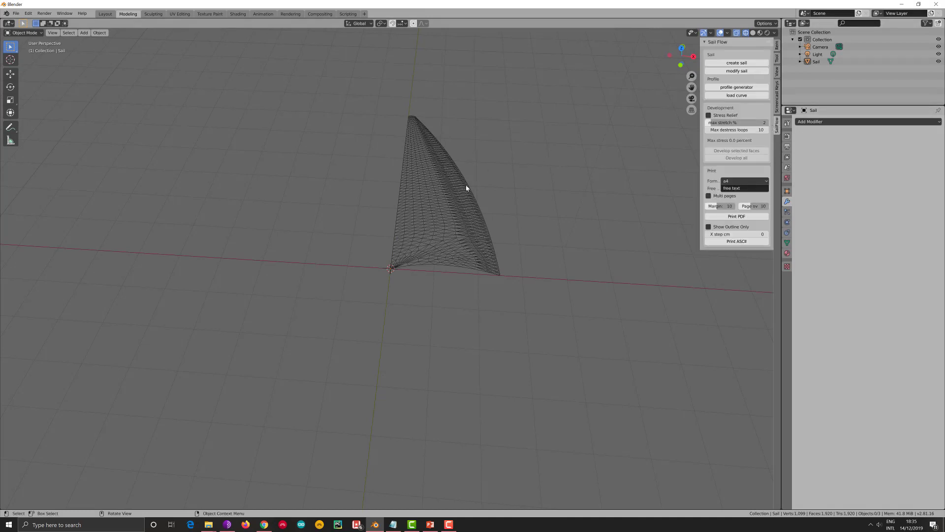
{"action": "left_click", "coordinate": [455, 199]}
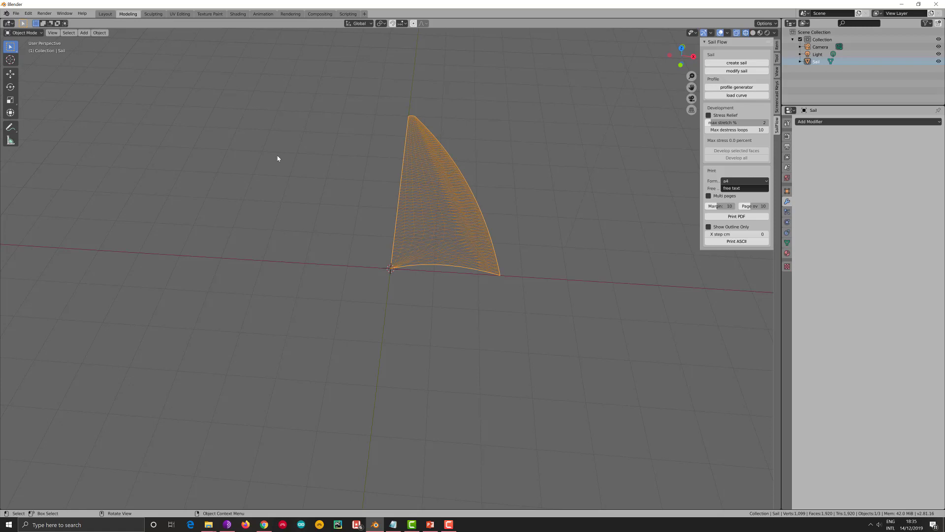
{"action": "left_click", "coordinate": [24, 33]}
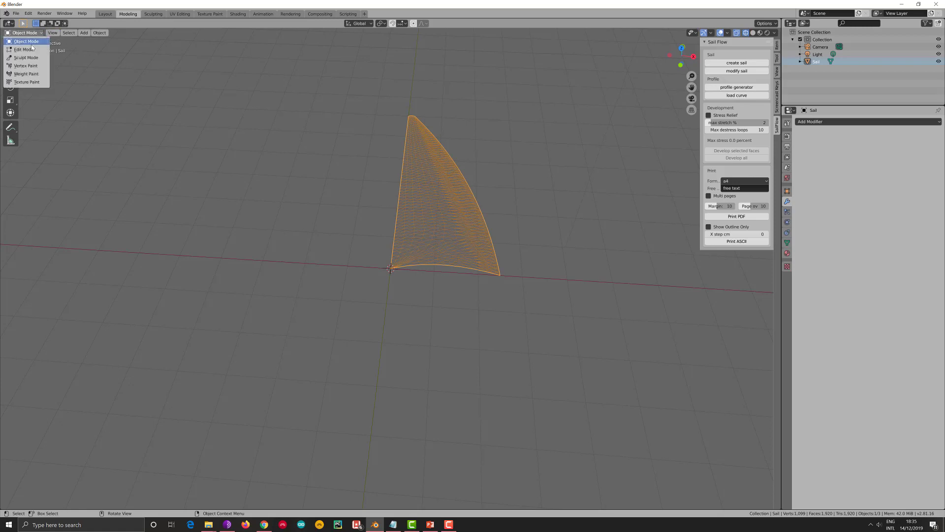
{"action": "left_click", "coordinate": [32, 50]}
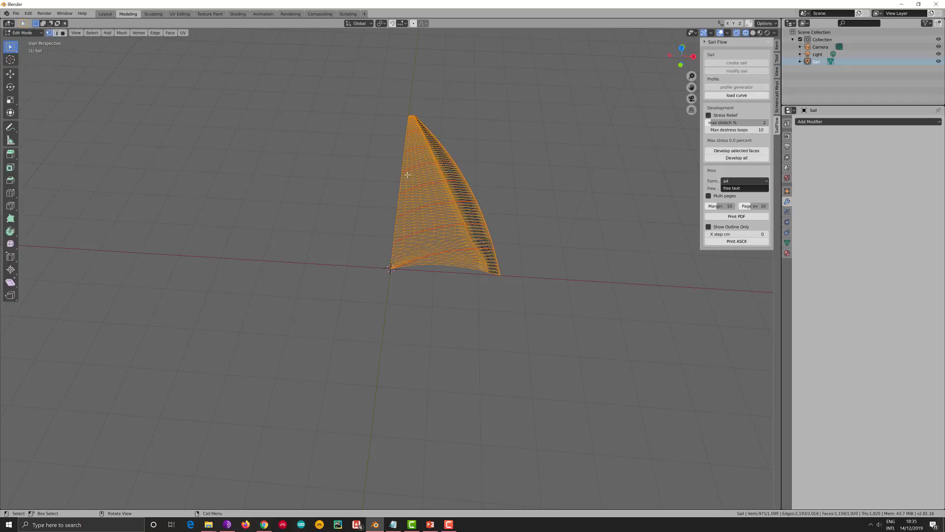
{"action": "mouse_move", "coordinate": [409, 174]}
{"action": "middle_mouse_down"}
{"action": "mouse_move", "coordinate": [407, 167]}
{"action": "mouse_move", "coordinate": [410, 188]}
{"action": "middle_mouse_up"}
{"action": "key", "text": "ctrl+Tab"}
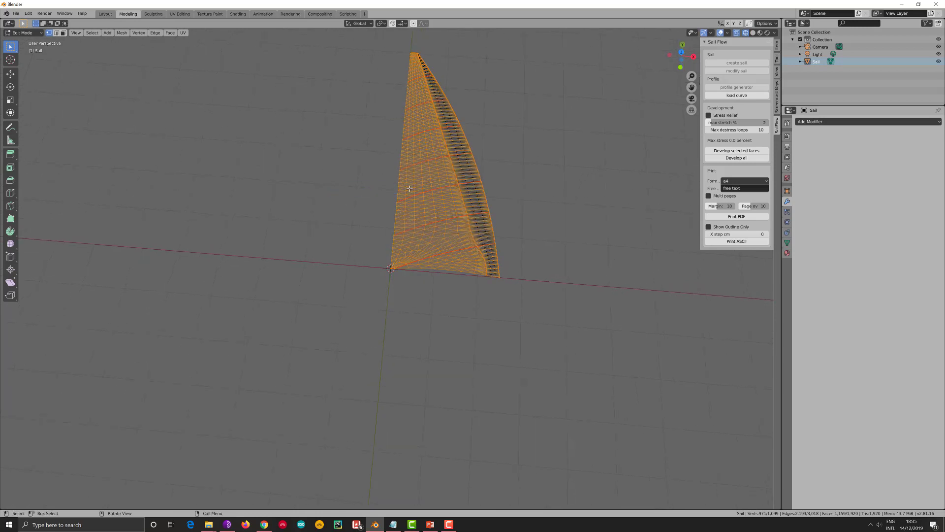
Display the sail mesh in wireframe shading from the top view.
{"action": "key", "text": "z"}
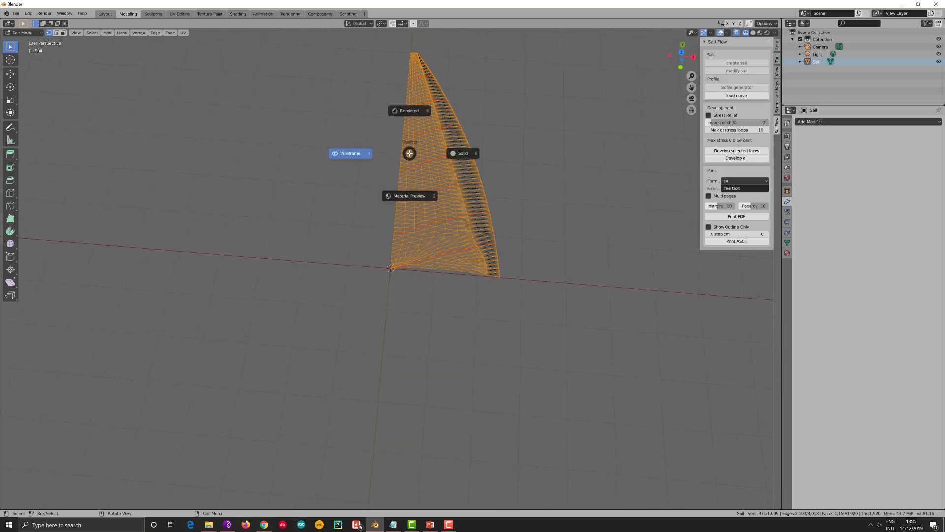
{"action": "left_click", "coordinate": [361, 154]}
{"action": "key", "text": "grave"}
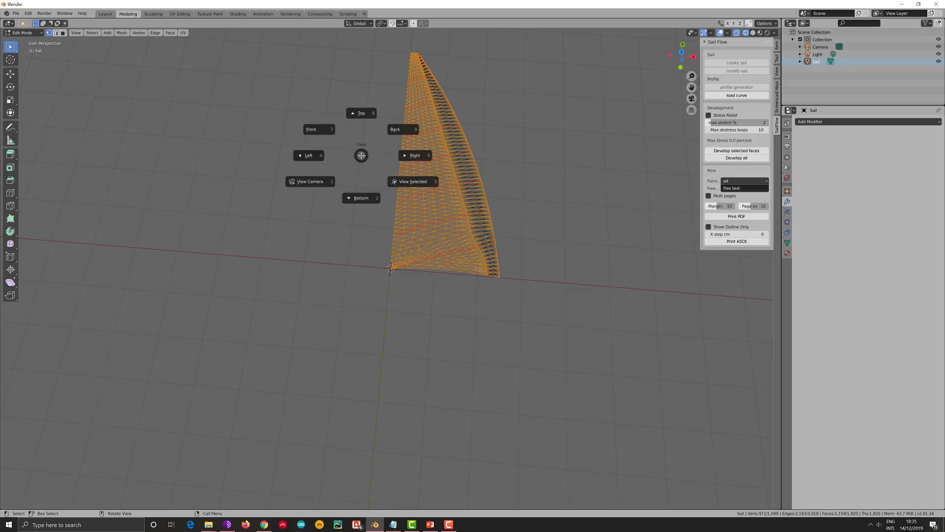
{"action": "left_click", "coordinate": [365, 118]}
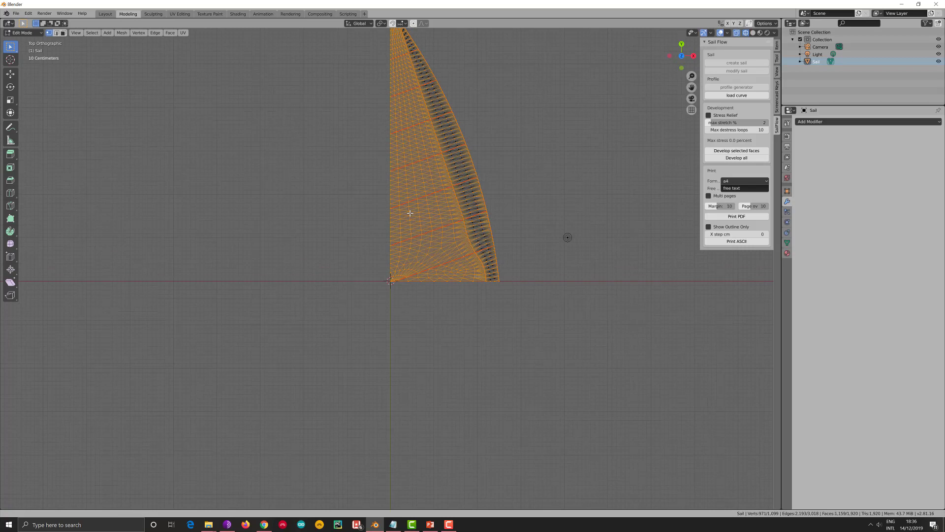
{"action": "middle_click_drag", "start_coordinate": [410, 213], "coordinate": [387, 280], "text": "shift"}
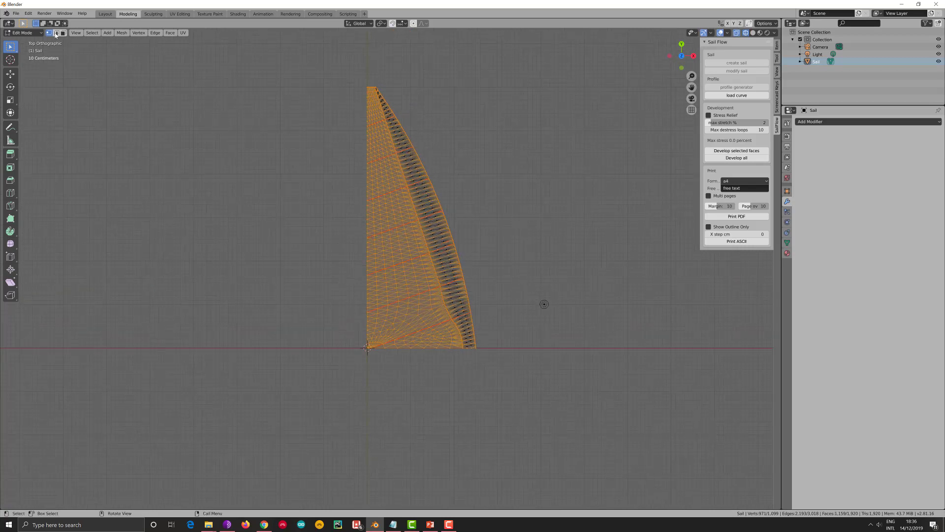
In face selection mode, select all linked faces of the sail's lowest panel and develop them into a flat panel.
{"action": "left_click", "coordinate": [63, 32]}
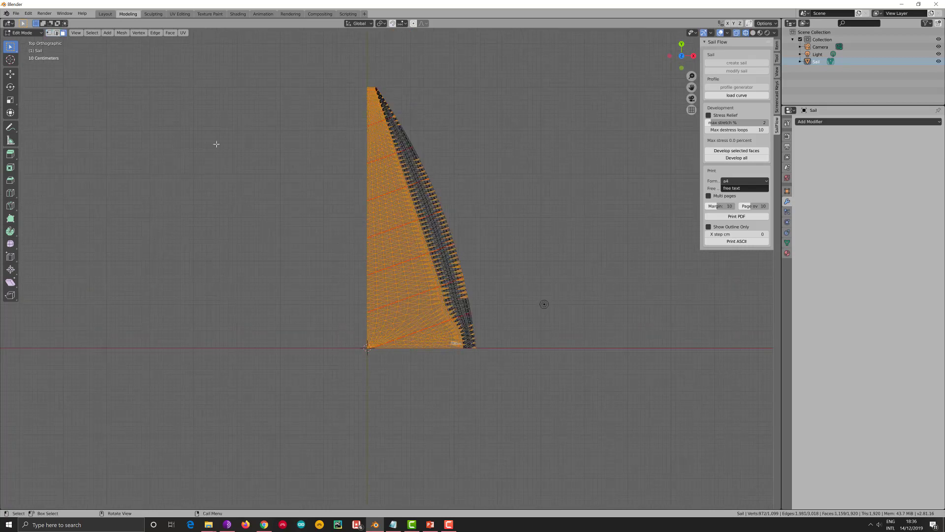
{"action": "left_click", "coordinate": [442, 333]}
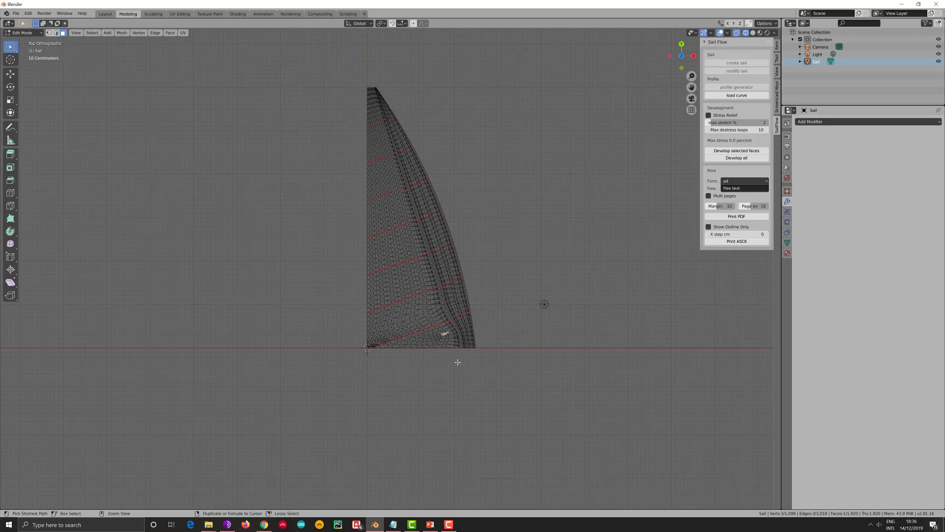
{"action": "key", "text": "ctrl+l"}
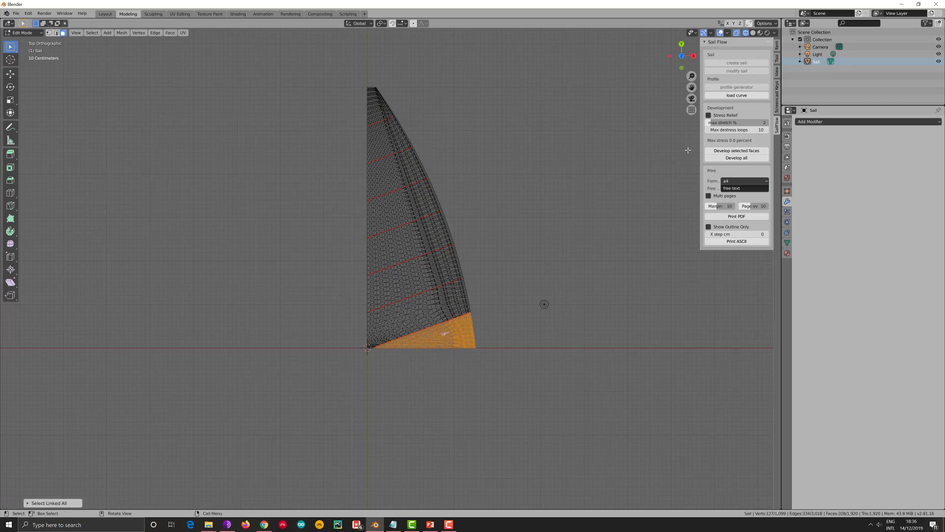
{"action": "left_click", "coordinate": [778, 101]}
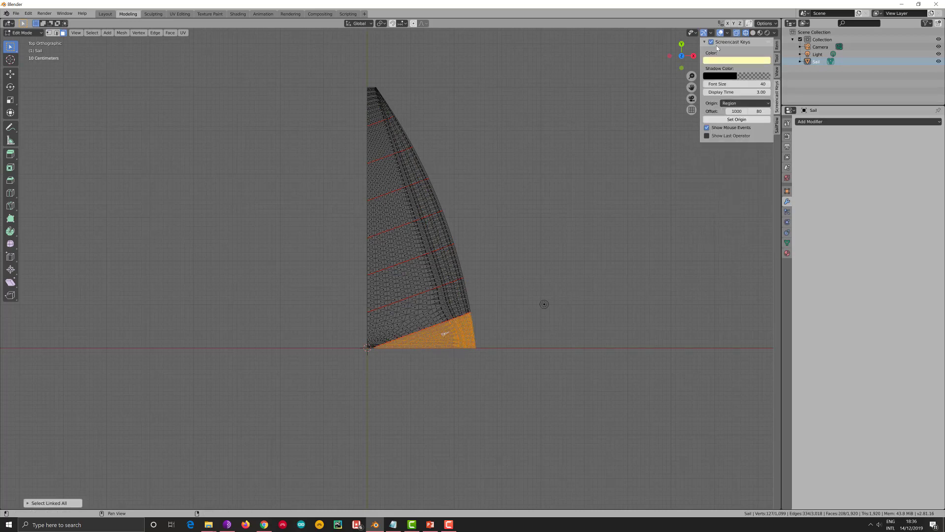
{"action": "left_click", "coordinate": [777, 129]}
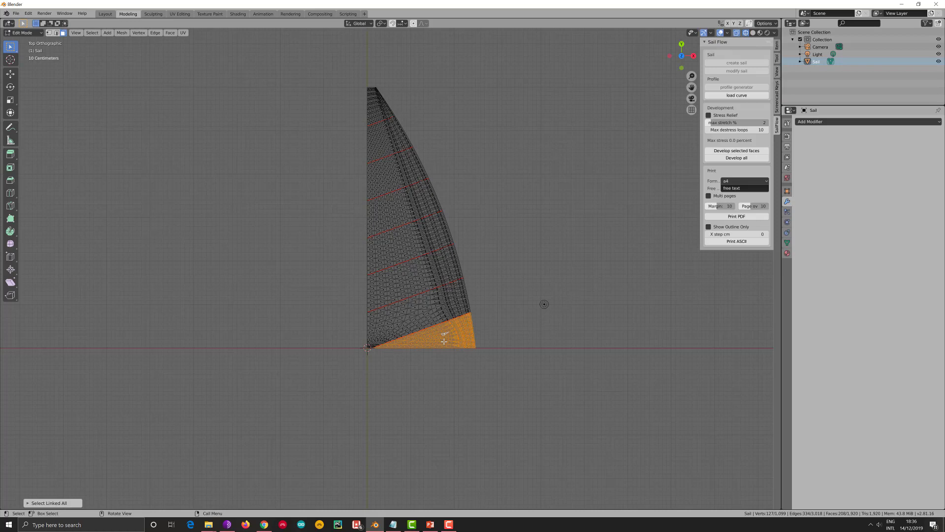
{"action": "scroll", "coordinate": [444, 341], "scroll_direction": "up", "scroll_amount": 2}
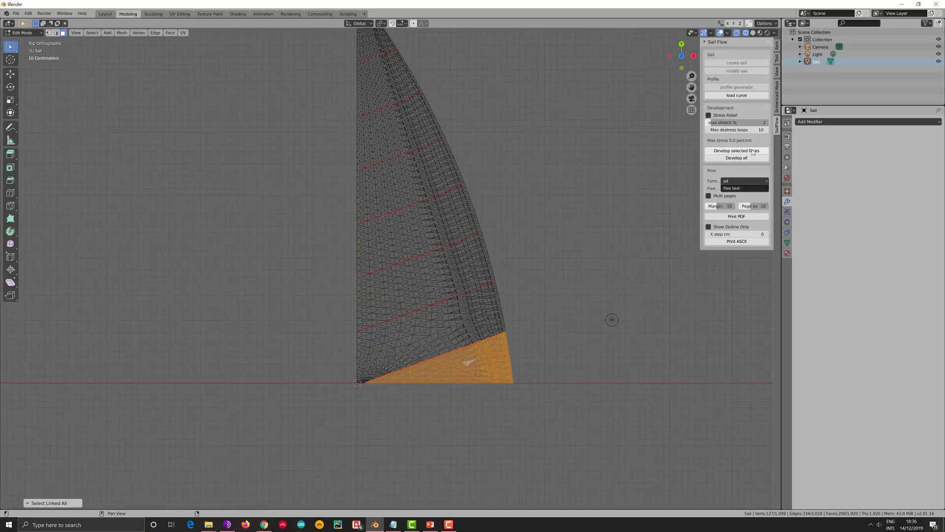
{"action": "left_click", "coordinate": [752, 151]}
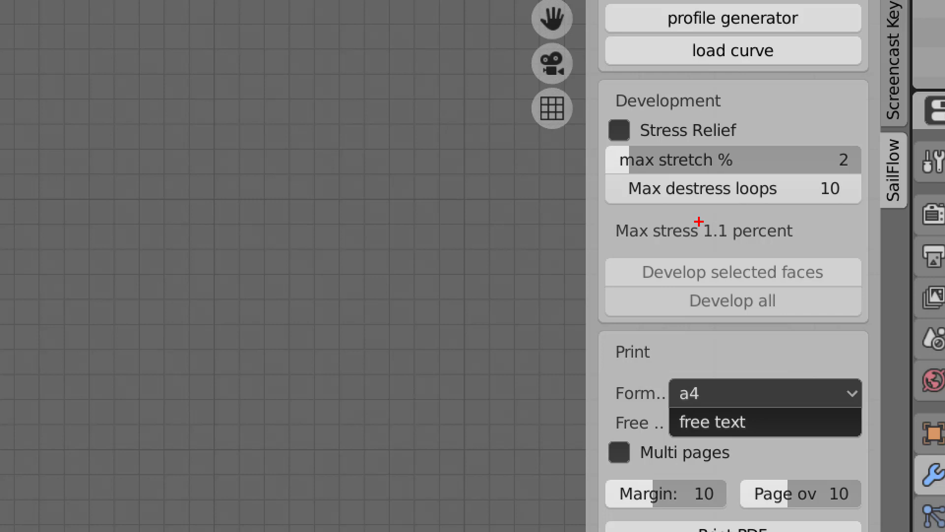
{"action": "left_click_drag", "start_coordinate": [699, 211], "coordinate": [738, 246]}
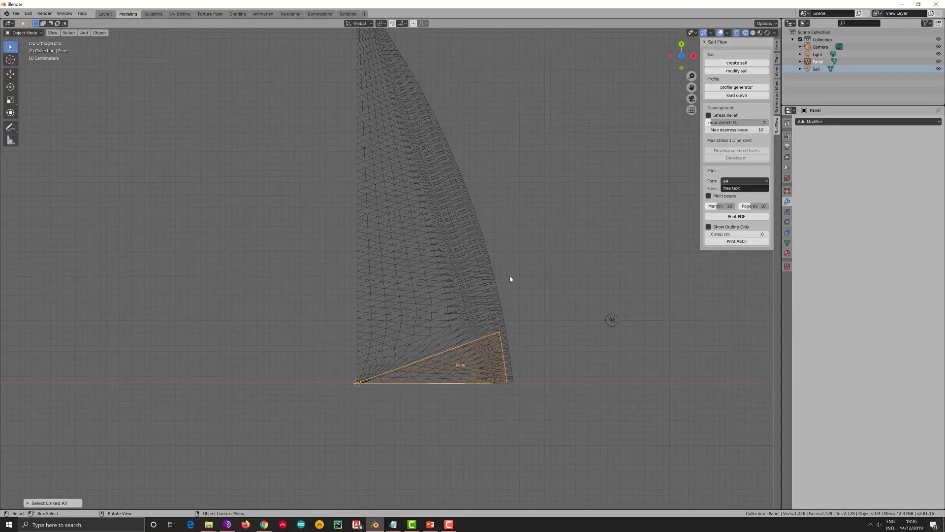
Reopen the sail in Edit Mode and develop all linked faces of the second panel from the foot.
{"action": "left_click", "coordinate": [362, 240]}
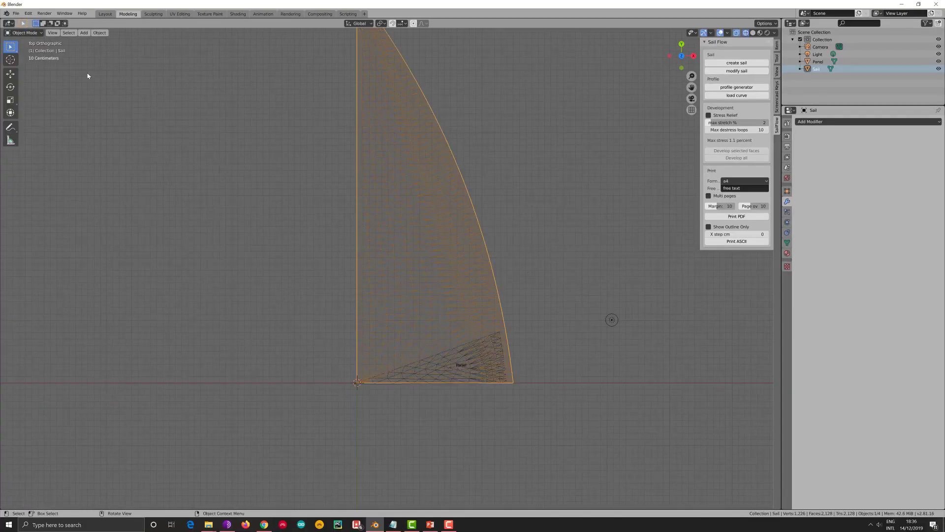
{"action": "left_click", "coordinate": [40, 34]}
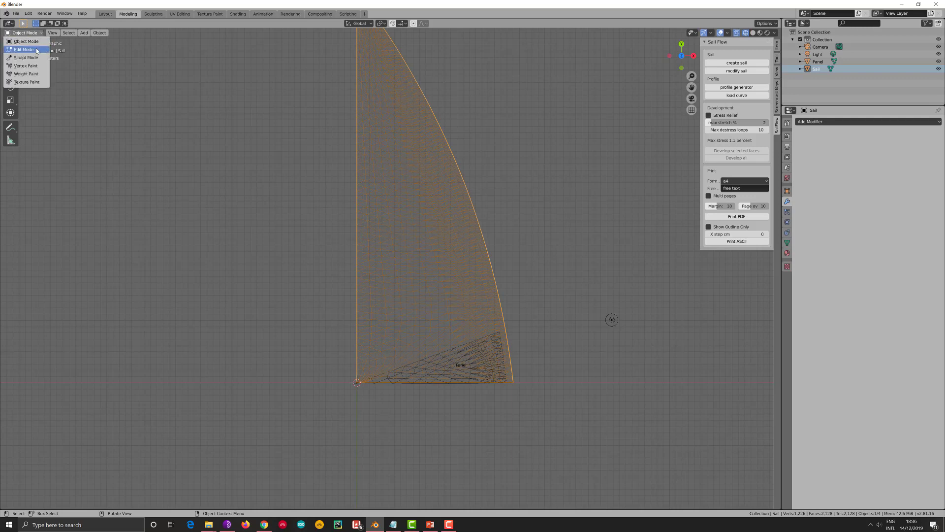
{"action": "left_click", "coordinate": [36, 49]}
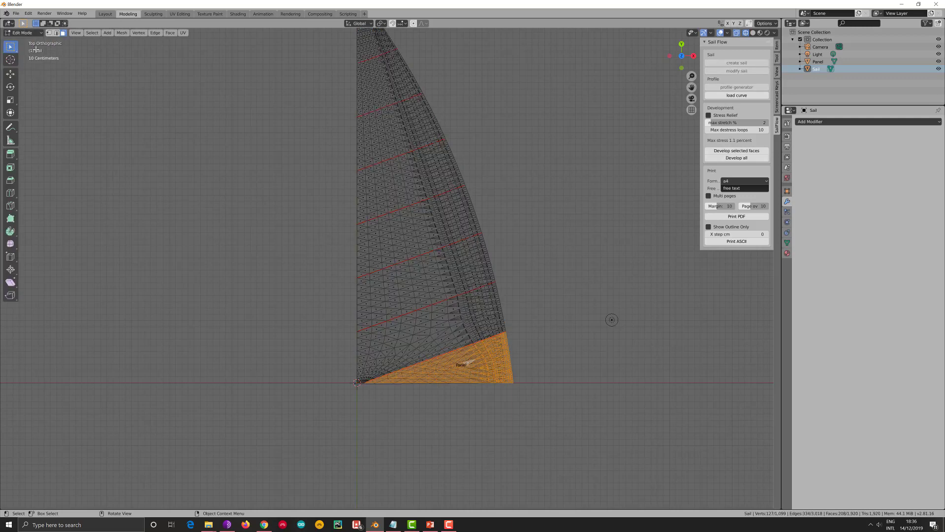
{"action": "left_click", "coordinate": [426, 324]}
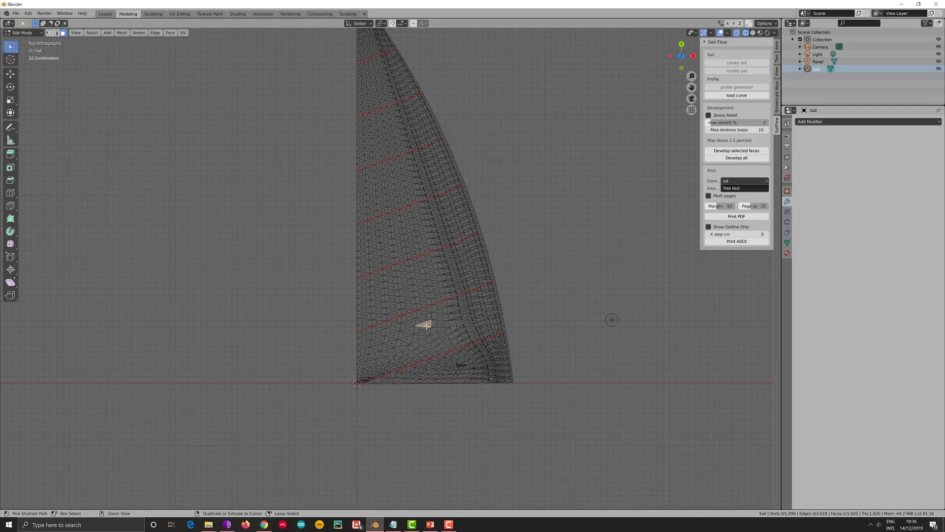
{"action": "key", "text": "ctrl+l"}
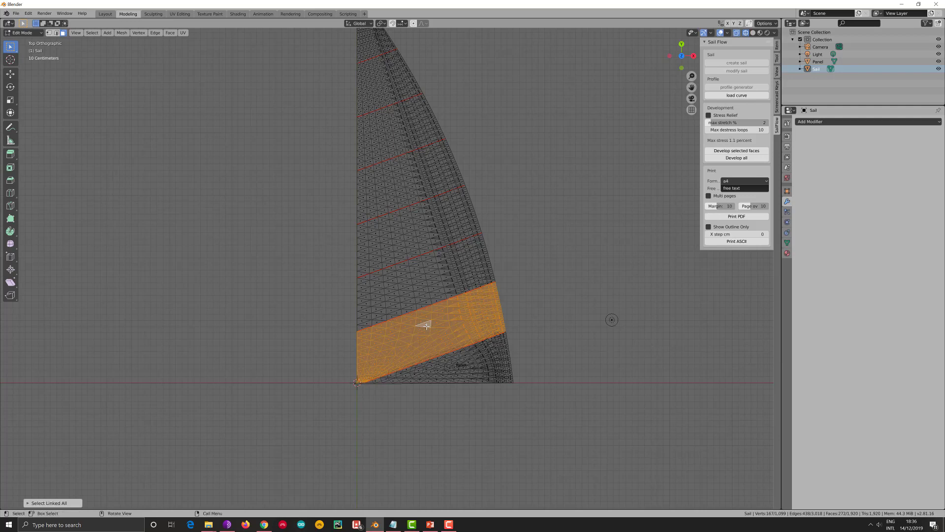
{"action": "left_click", "coordinate": [729, 152]}
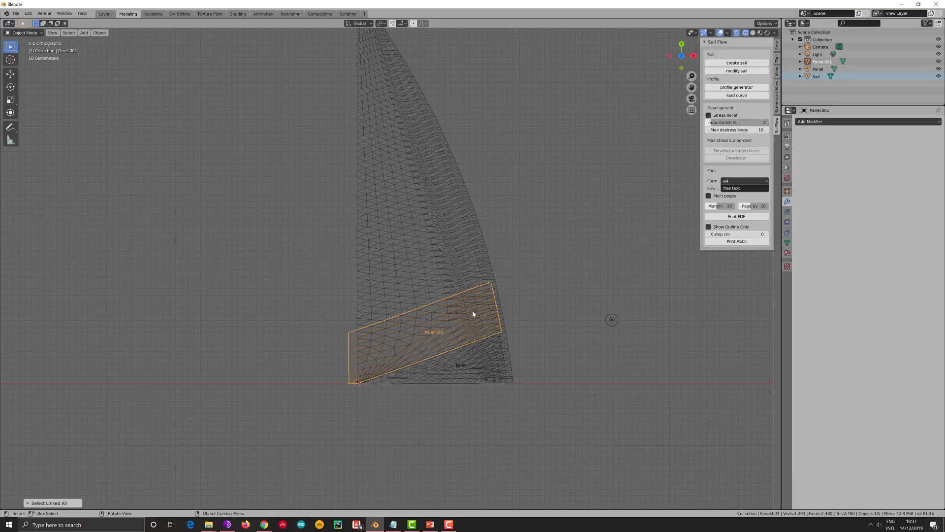
Delete the developed second panel and reopen the sail's mesh in Edit Mode.
{"action": "key", "text": "x"}
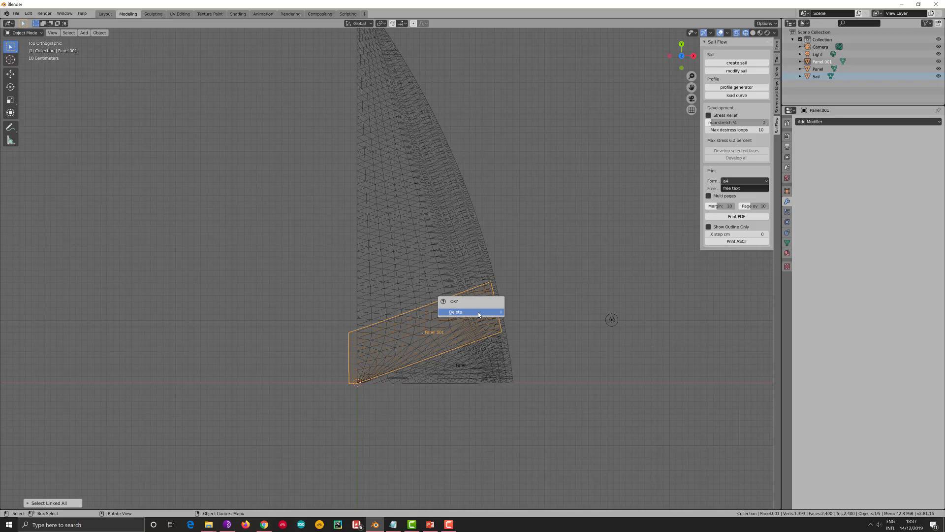
{"action": "left_click", "coordinate": [479, 314]}
{"action": "left_click", "coordinate": [498, 301]}
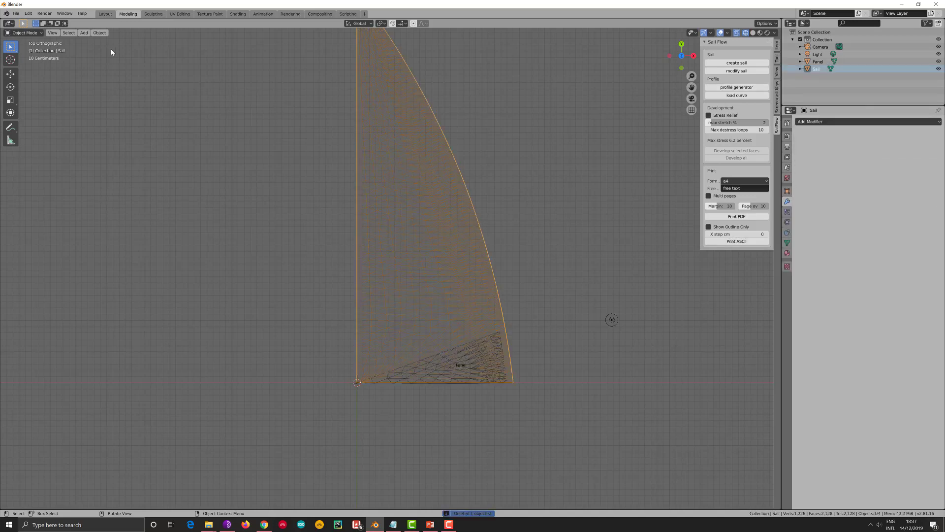
{"action": "left_click", "coordinate": [40, 37]}
{"action": "left_click", "coordinate": [23, 47]}
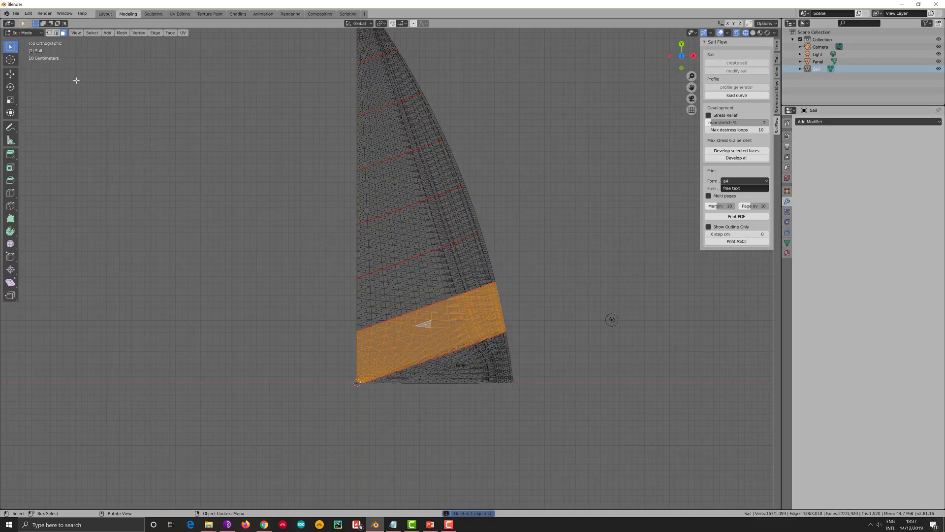
Develop the second panel's selected faces with Stress Relief enabled and Max destress loops set to 100.
{"action": "left_click", "coordinate": [708, 116]}
{"action": "left_click", "coordinate": [757, 130]}
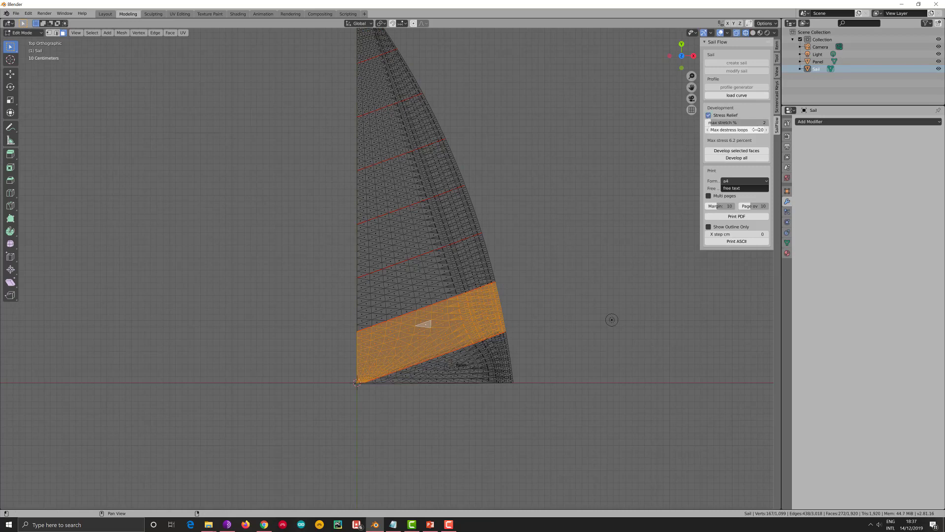
{"action": "type", "text": "100"}
{"action": "key", "text": "Return"}
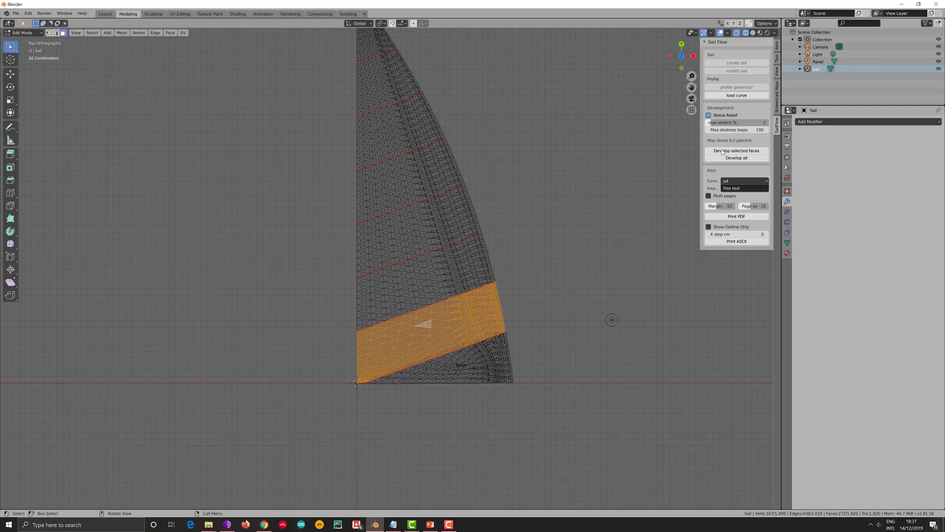
{"action": "left_click", "coordinate": [742, 152]}
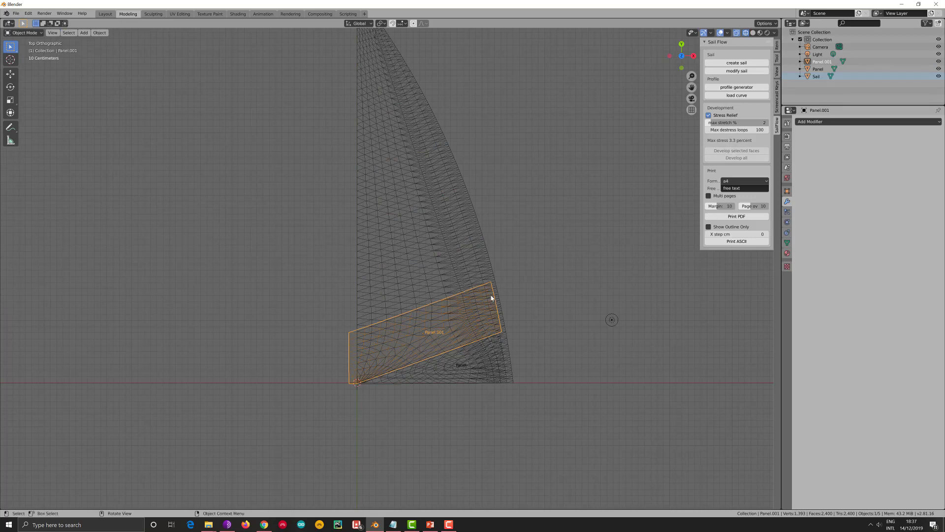
Delete the developed second panel and the developed foot panel, keeping only the sail.
{"action": "left_click", "coordinate": [488, 268]}
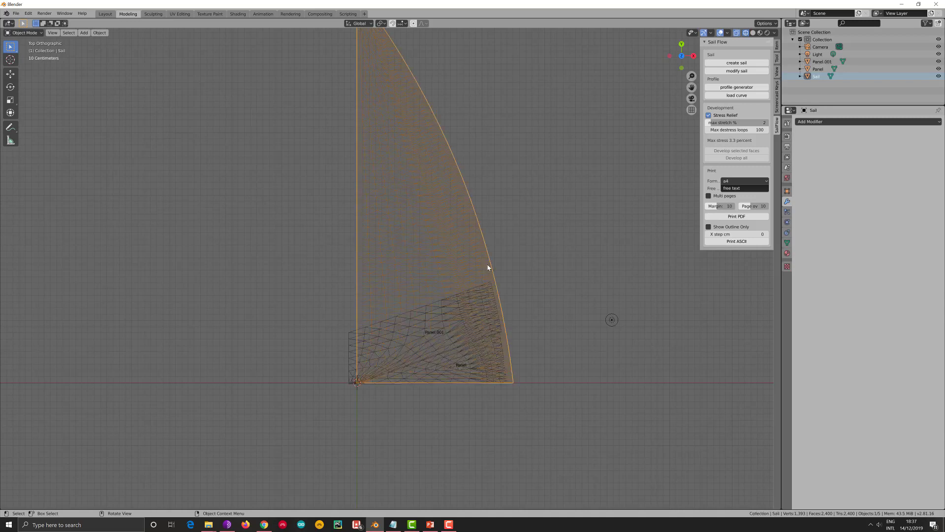
{"action": "left_click", "coordinate": [353, 343]}
{"action": "key", "text": "x"}
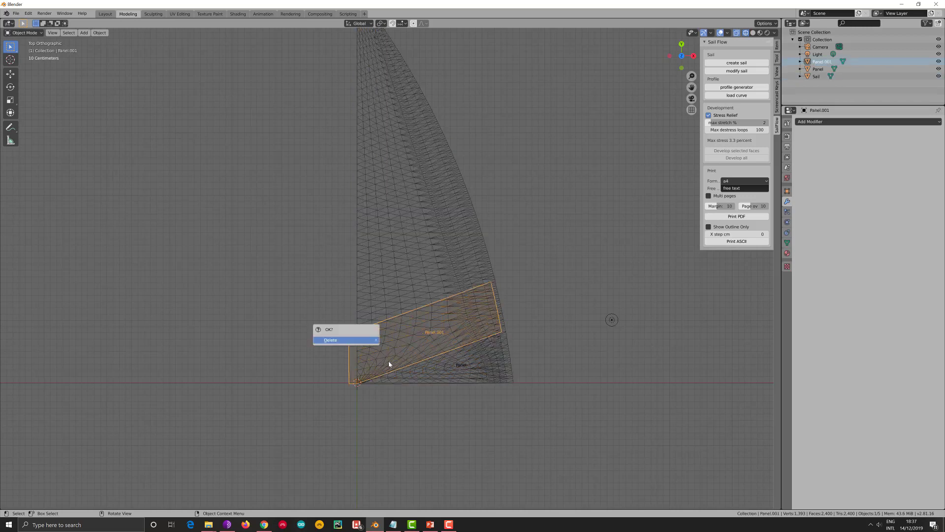
{"action": "key", "text": "x"}
{"action": "left_click", "coordinate": [397, 377]}
{"action": "left_click", "coordinate": [400, 380]}
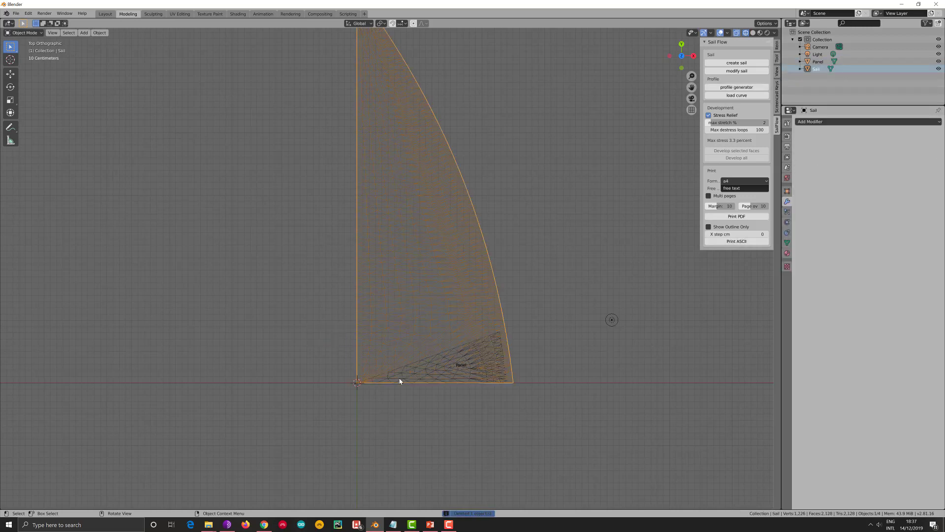
{"action": "left_click", "coordinate": [446, 379]}
{"action": "key", "text": "x"}
{"action": "left_click", "coordinate": [447, 377]}
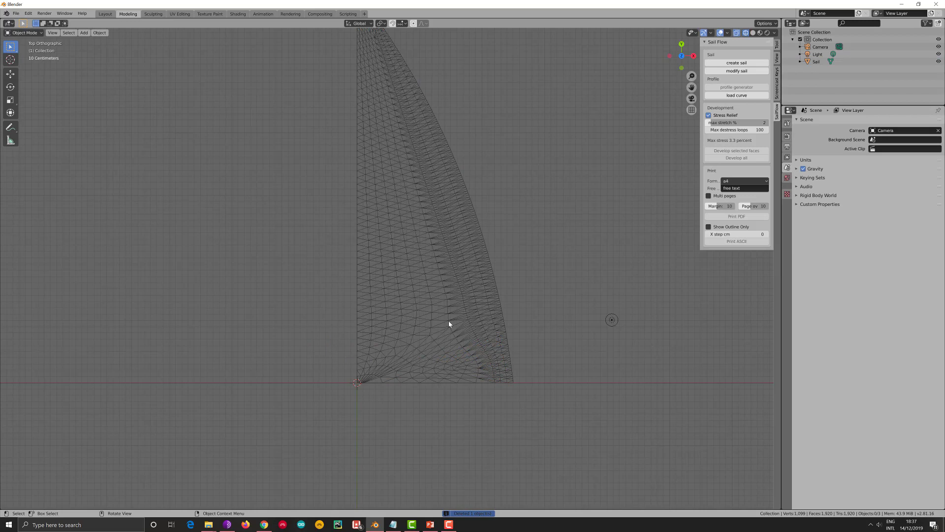
Open the sail in Edit Mode, select all its faces and develop all panels at once.
{"action": "left_click", "coordinate": [448, 321]}
{"action": "key", "text": "Tab"}
{"action": "key", "text": "a"}
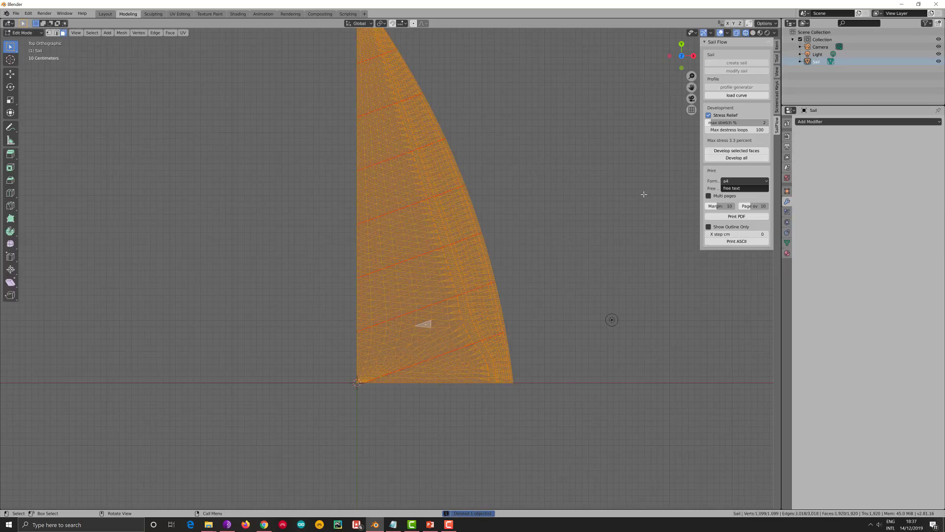
{"action": "left_click", "coordinate": [738, 158]}
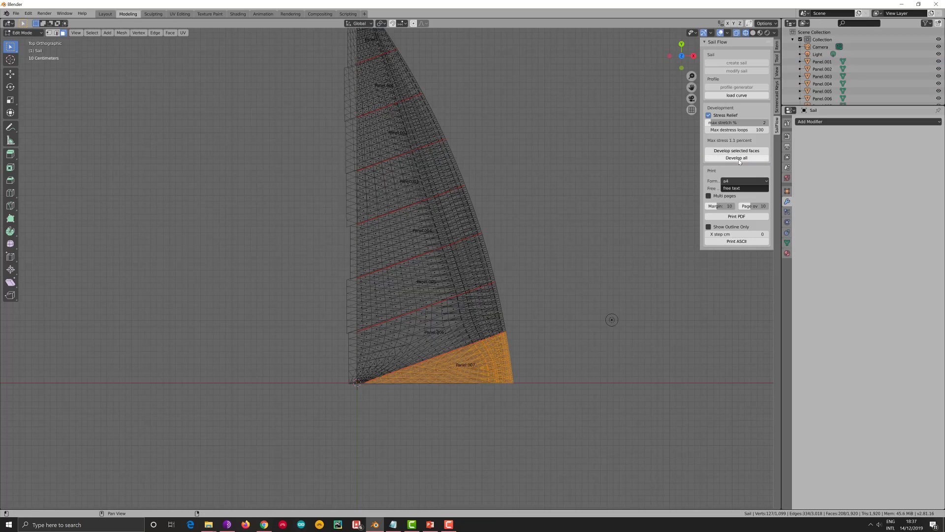
Hide the original sail object so only the developed panels are displayed.
{"action": "scroll", "coordinate": [829, 79], "scroll_direction": "down", "scroll_amount": 1}
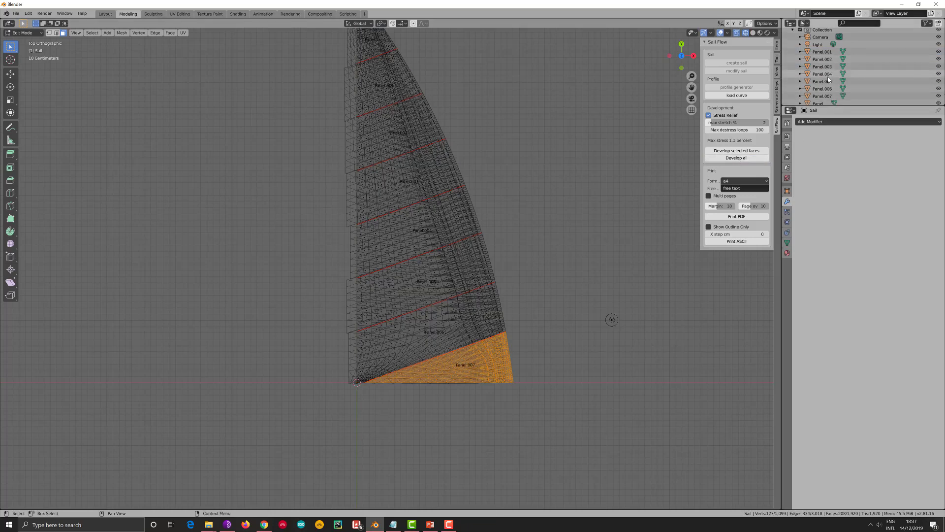
{"action": "scroll", "coordinate": [829, 79], "scroll_direction": "down", "scroll_amount": 2}
{"action": "left_click", "coordinate": [938, 98]}
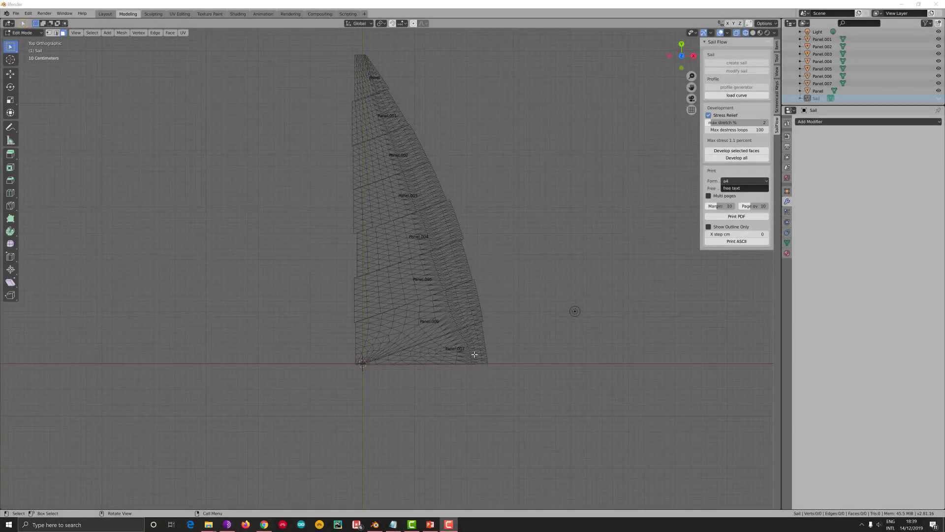
{"action": "left_click", "coordinate": [474, 355]}
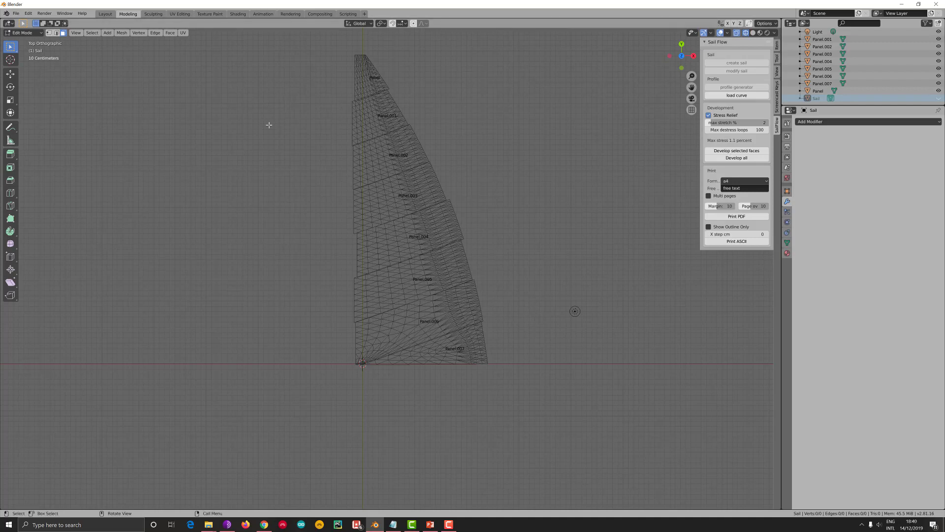
In Object Mode, move the developed foot panel, Panel.007, about 1.5 m down, clear of the other panels.
{"action": "key", "text": "Tab"}
{"action": "left_click", "coordinate": [375, 175]}
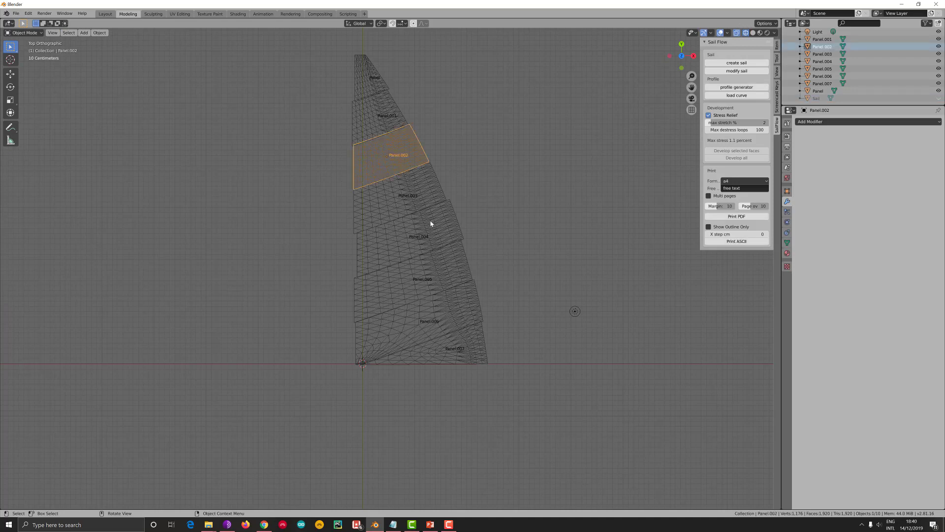
{"action": "left_click", "coordinate": [471, 344]}
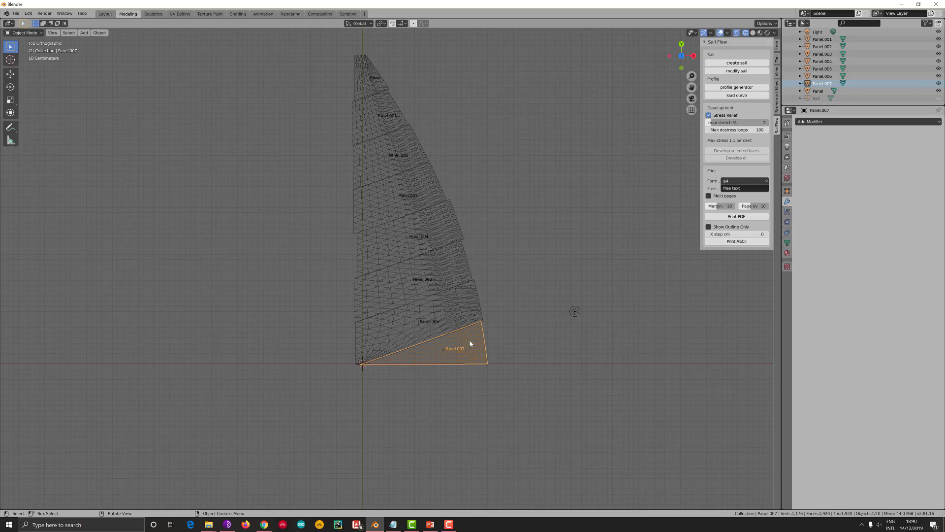
{"action": "key", "text": "g"}
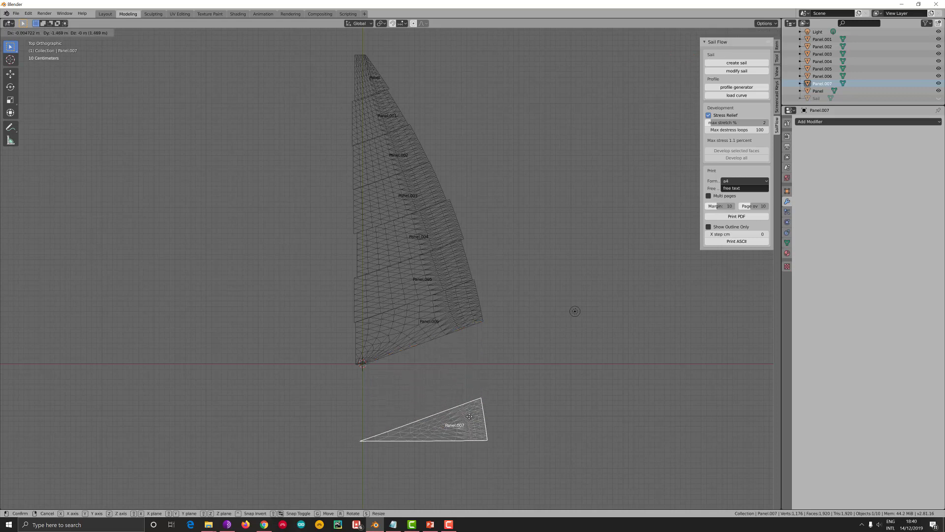
{"action": "left_click", "coordinate": [469, 417]}
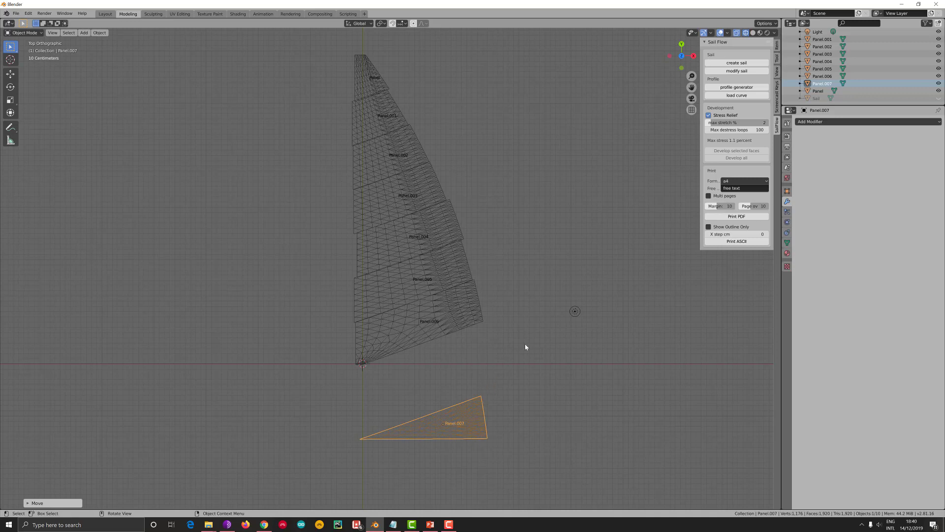
Set the ASCII X step to 1 cm, then switch to PowerPoint and review the "Make the panel" slides on plotting measured points.
{"action": "left_click", "coordinate": [728, 235]}
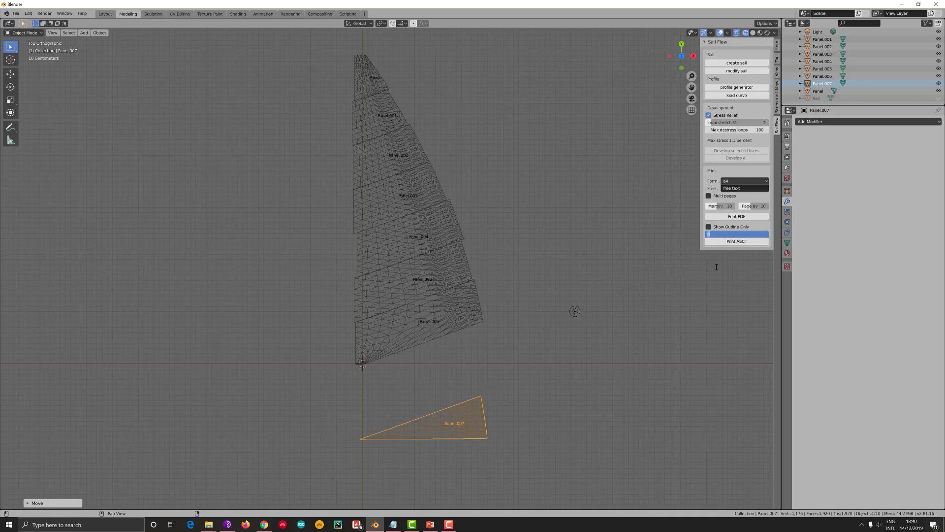
{"action": "key", "text": "Return"}
{"action": "key", "text": "alt+Tab"}
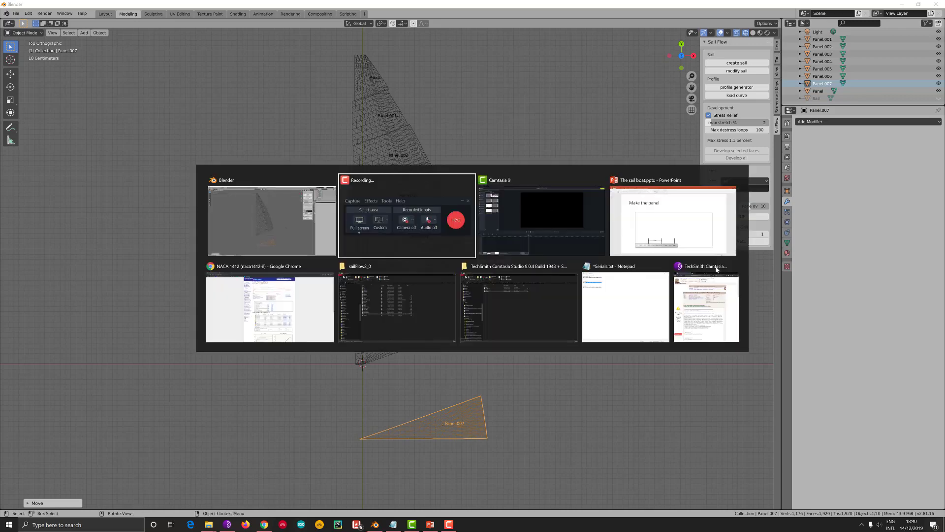
{"action": "key", "text": "alt+Tab"}
{"action": "key", "text": "alt+Tab"}
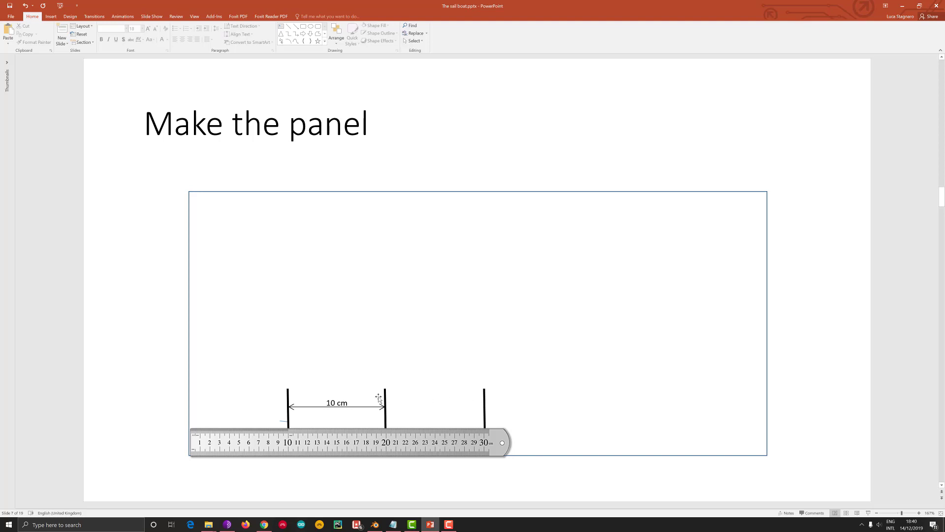
{"action": "scroll", "coordinate": [379, 398], "scroll_direction": "down", "scroll_amount": 1}
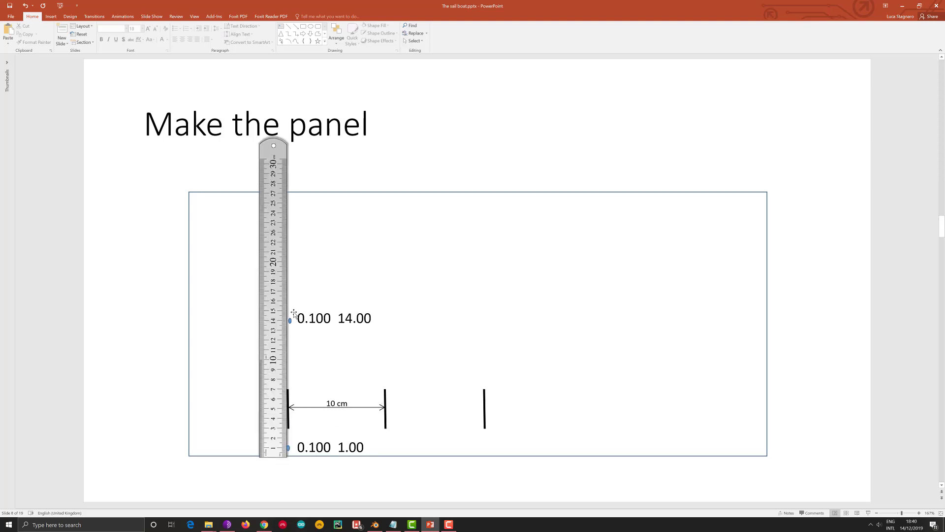
{"action": "scroll", "coordinate": [293, 319], "scroll_direction": "down", "scroll_amount": 1}
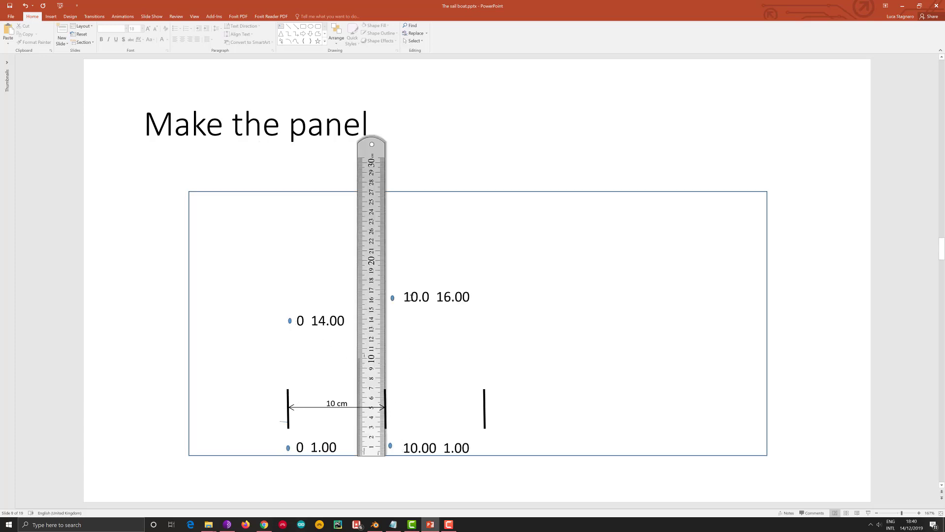
{"action": "scroll", "coordinate": [409, 298], "scroll_direction": "down", "scroll_amount": 1}
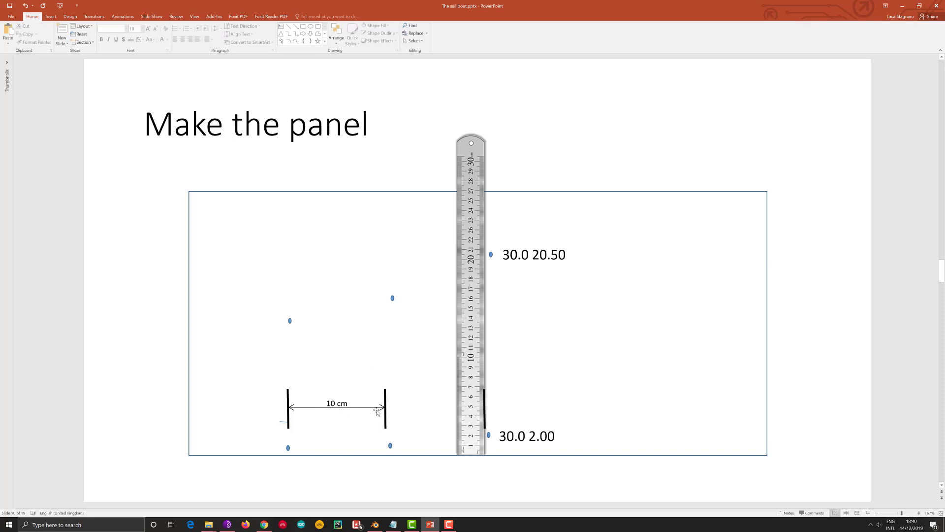
{"action": "scroll", "coordinate": [376, 410], "scroll_direction": "down", "scroll_amount": 1}
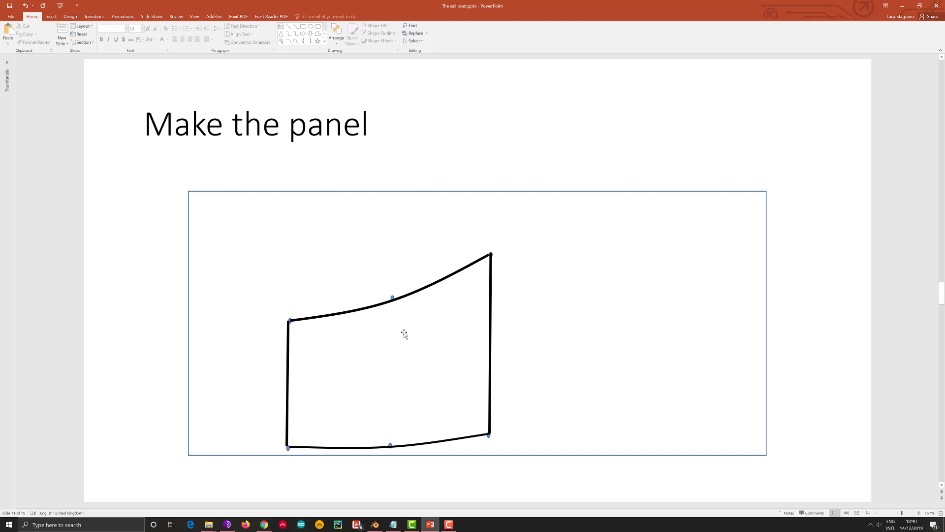
Return to Blender and print the foot panel as ASCII with Show Outline Only enabled and an X step of 10 cm.
{"action": "key", "text": "alt+Tab"}
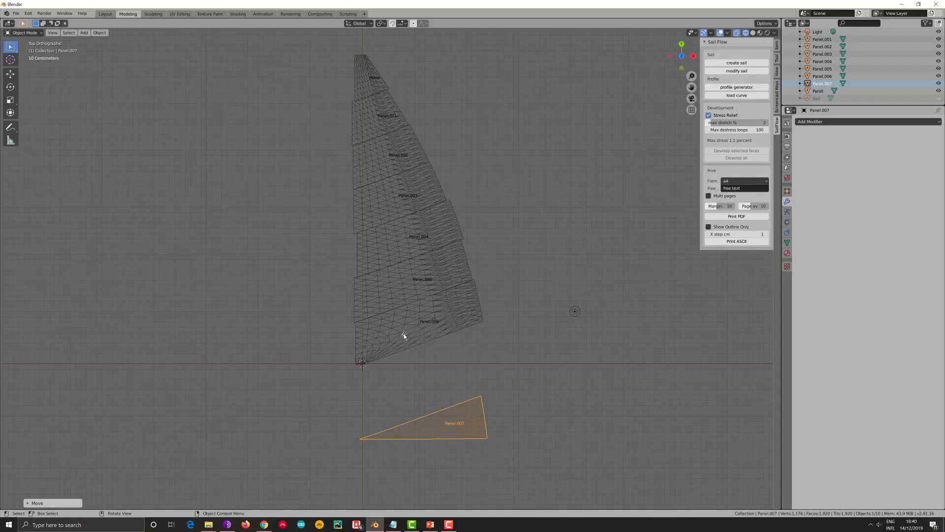
{"action": "left_click", "coordinate": [753, 235]}
{"action": "key", "text": "Return"}
{"action": "left_click", "coordinate": [738, 241]}
Select and delete the point object generated by the ASCII print.
{"action": "left_click", "coordinate": [485, 364]}
{"action": "left_click", "coordinate": [482, 347]}
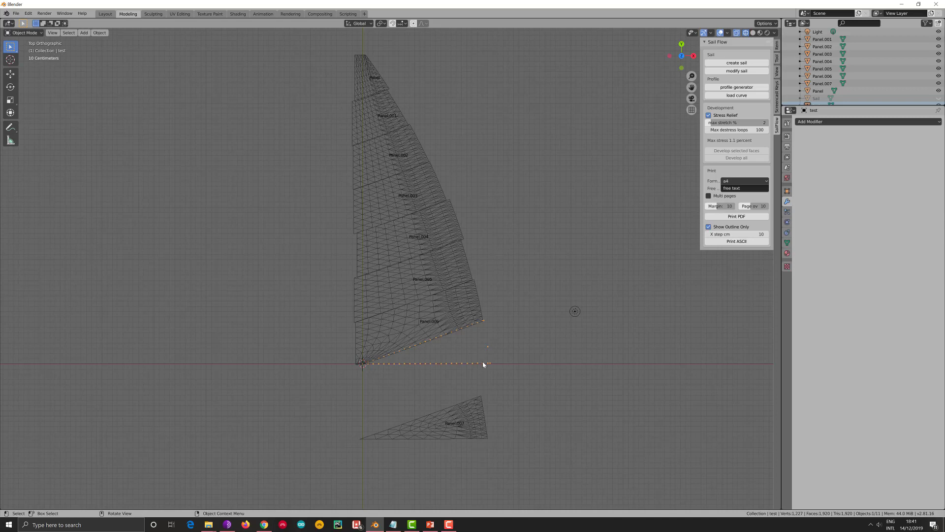
{"action": "key", "text": "x"}
{"action": "left_click", "coordinate": [483, 363]}
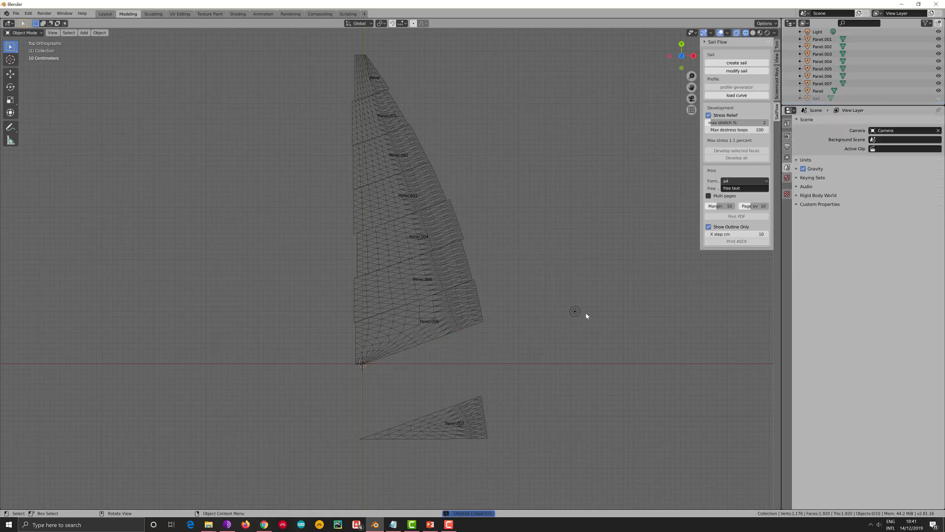
Set the ASCII print's X step to 30 cm.
{"action": "left_click", "coordinate": [760, 236]}
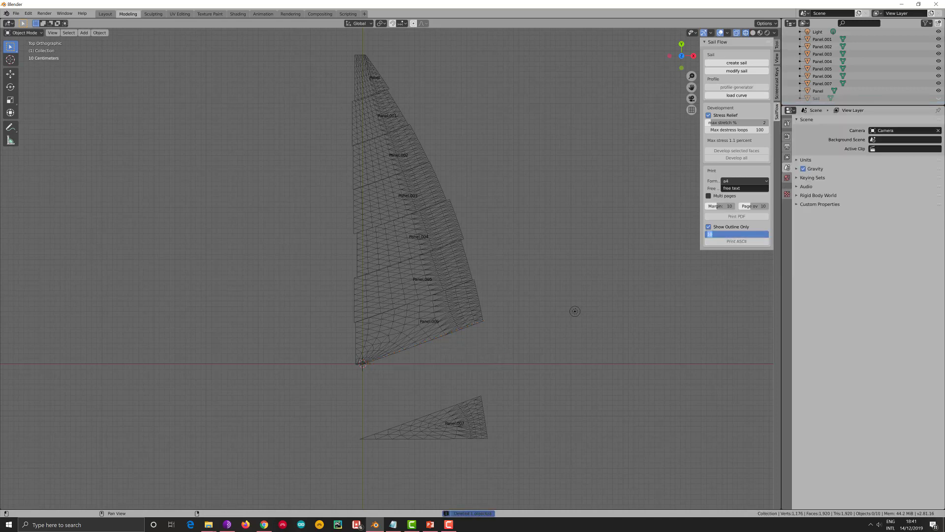
{"action": "type", "text": "30"}
{"action": "key", "text": "Tab"}
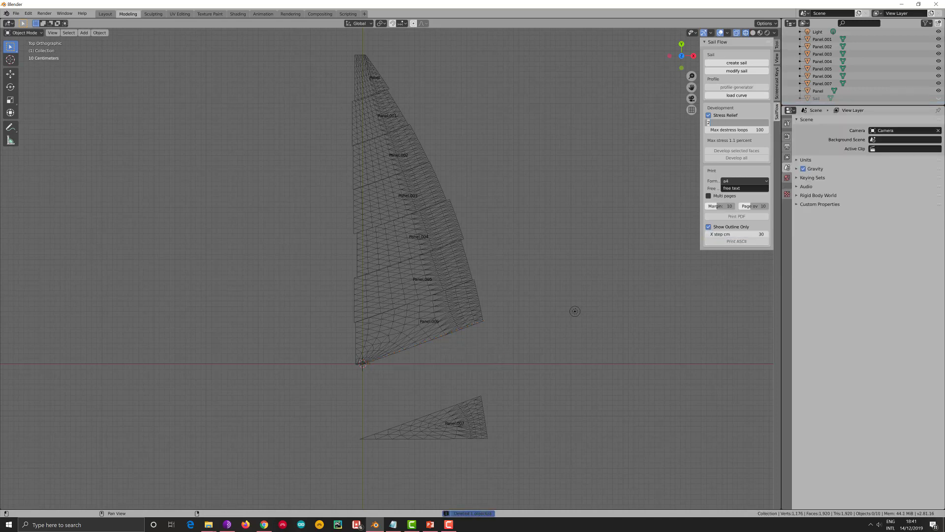
Reselect the foot panel Panel.007, set the X step to 40 cm and print its outline as ASCII.
{"action": "left_click", "coordinate": [447, 439]}
{"action": "left_click", "coordinate": [450, 436]}
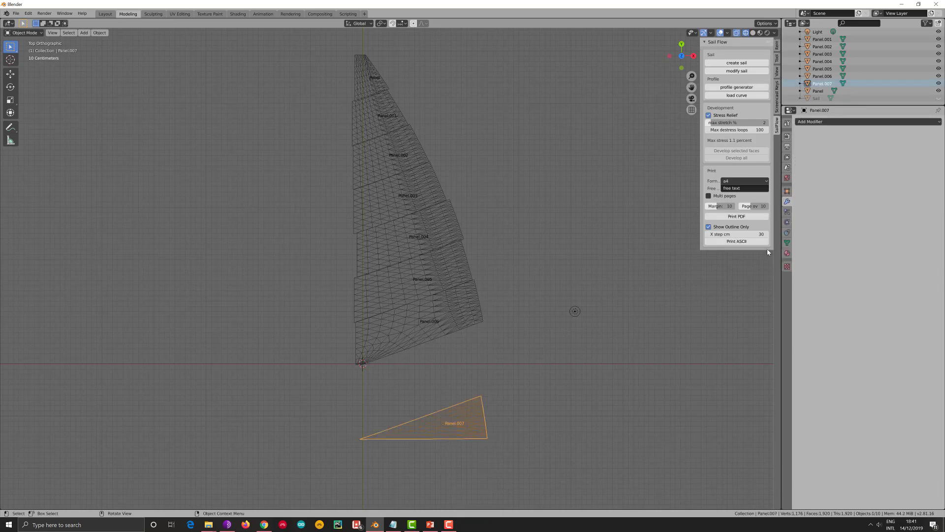
{"action": "left_click", "coordinate": [737, 234]}
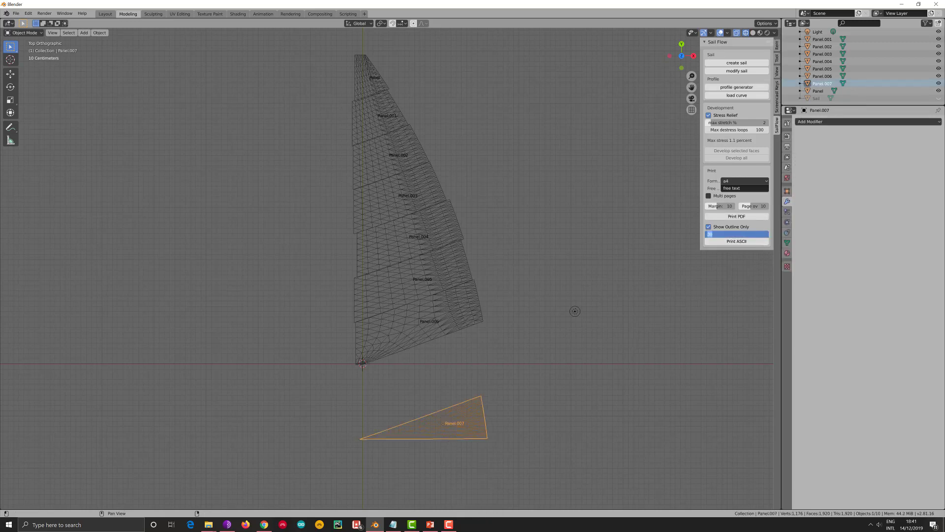
{"action": "type", "text": "40"}
{"action": "key", "text": "Tab"}
{"action": "left_click", "coordinate": [754, 241]}
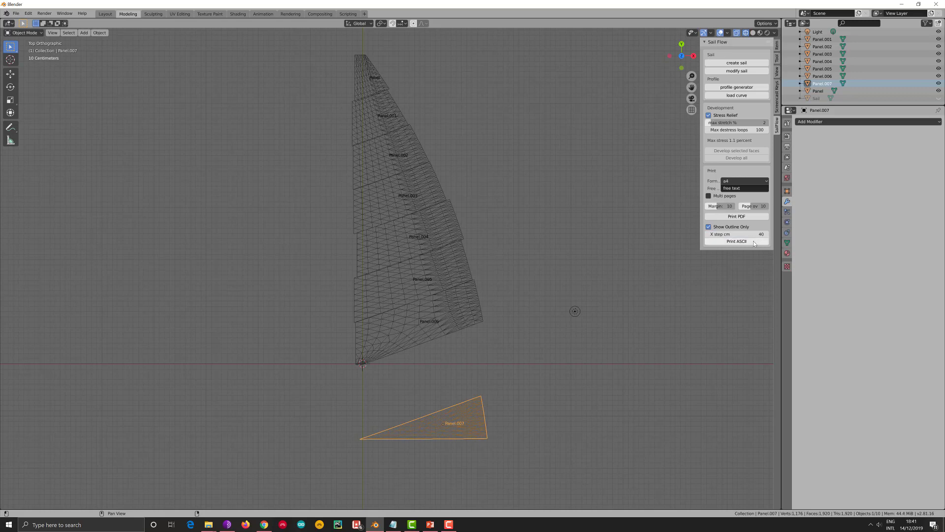
{"action": "left_click", "coordinate": [754, 242]}
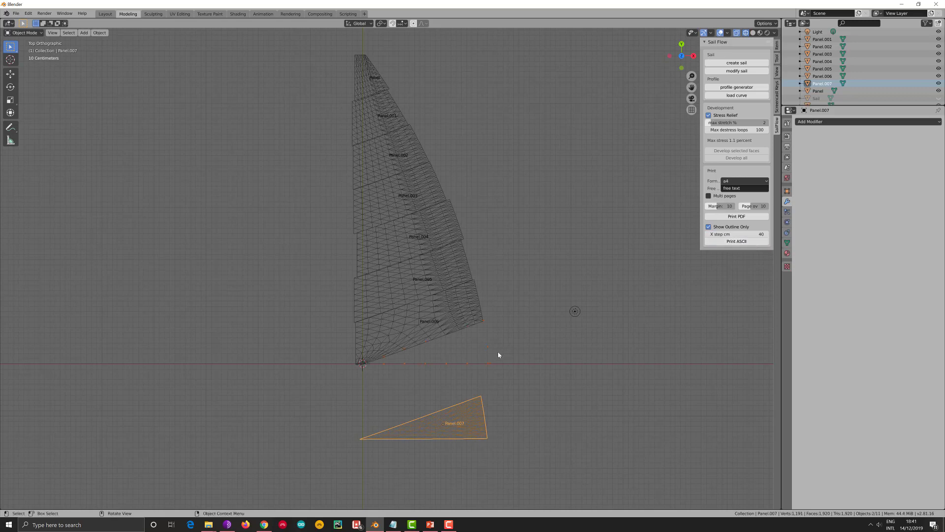
Select the point object generated by the ASCII print and move it down onto the outline of foot panel Panel.007.
{"action": "left_click", "coordinate": [472, 365]}
{"action": "left_click", "coordinate": [468, 364]}
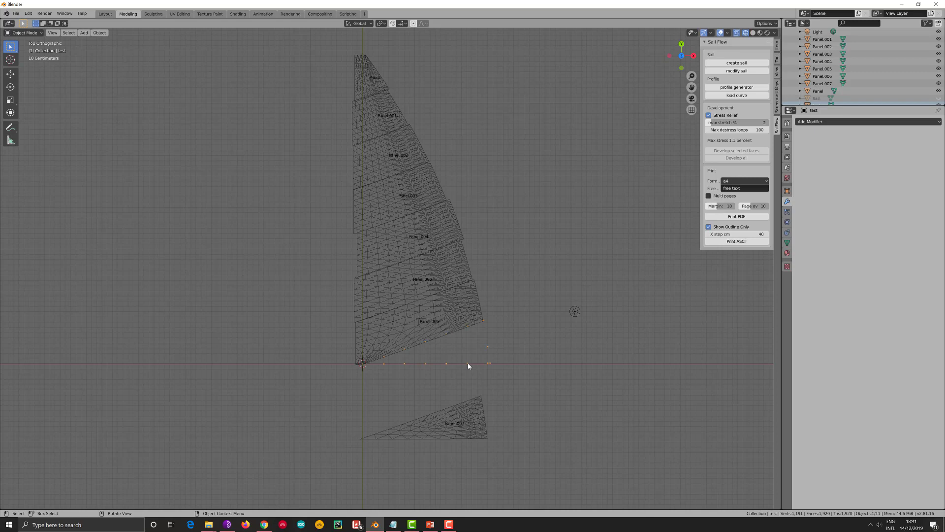
{"action": "key", "text": "g"}
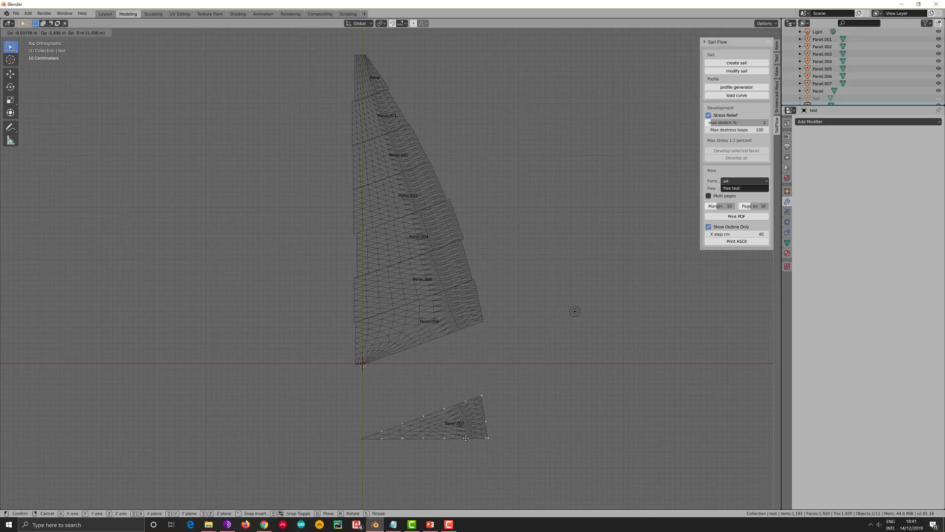
{"action": "left_click", "coordinate": [466, 437]}
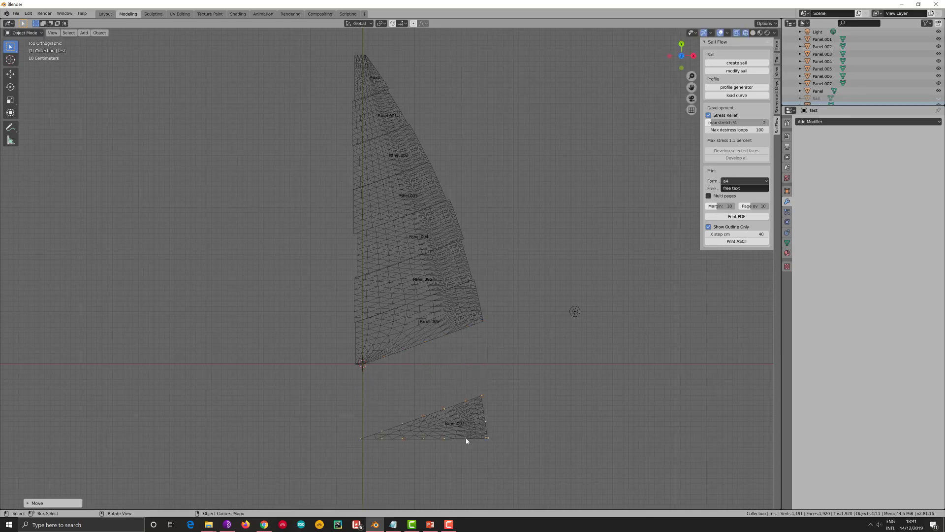
Disable Show Outline Only and delete the point object overlaid on the foot panel.
{"action": "left_click", "coordinate": [586, 427]}
{"action": "left_click", "coordinate": [482, 398]}
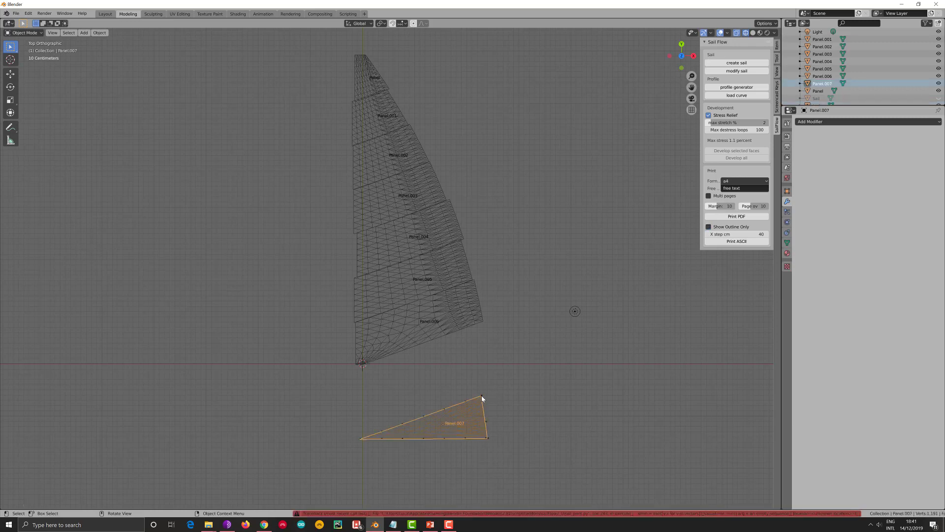
{"action": "key", "text": "x"}
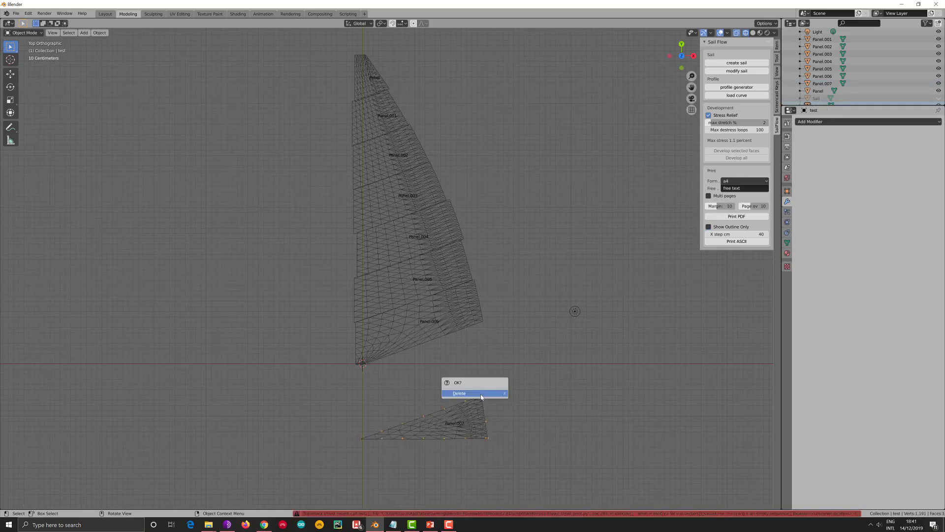
{"action": "left_click", "coordinate": [481, 394]}
Select foot panel Panel.007 and print it as ASCII to panel1.txt in the sailFlow2_0 folder.
{"action": "left_click", "coordinate": [478, 406]}
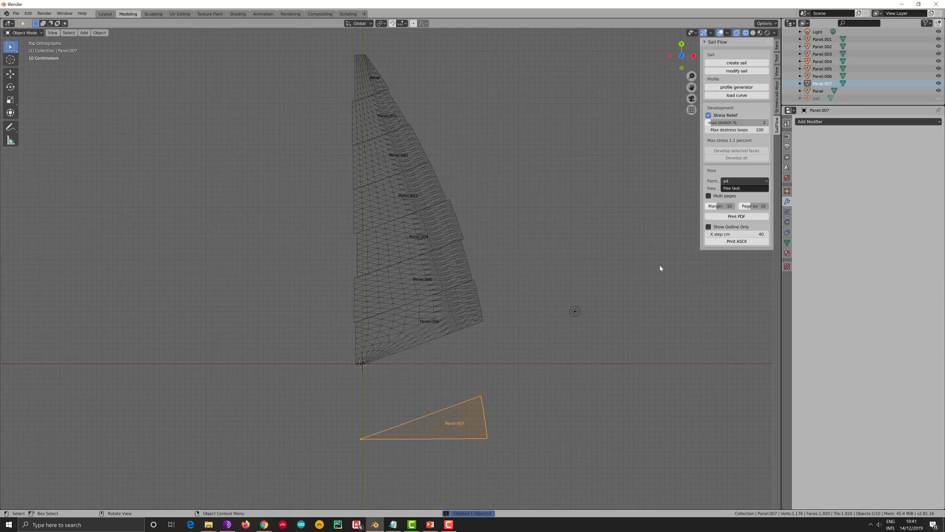
{"action": "left_click", "coordinate": [737, 242]}
{"action": "left_click", "coordinate": [322, 320]}
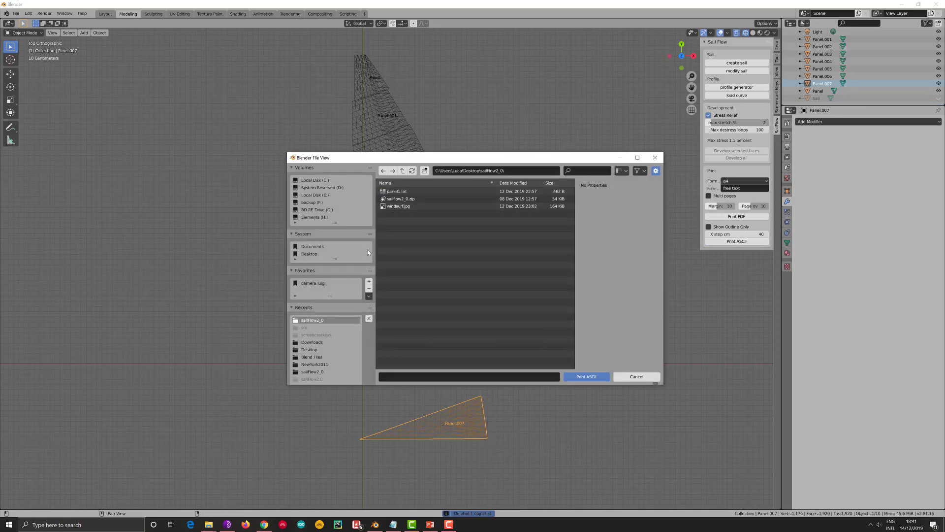
{"action": "double_click", "coordinate": [398, 191]}
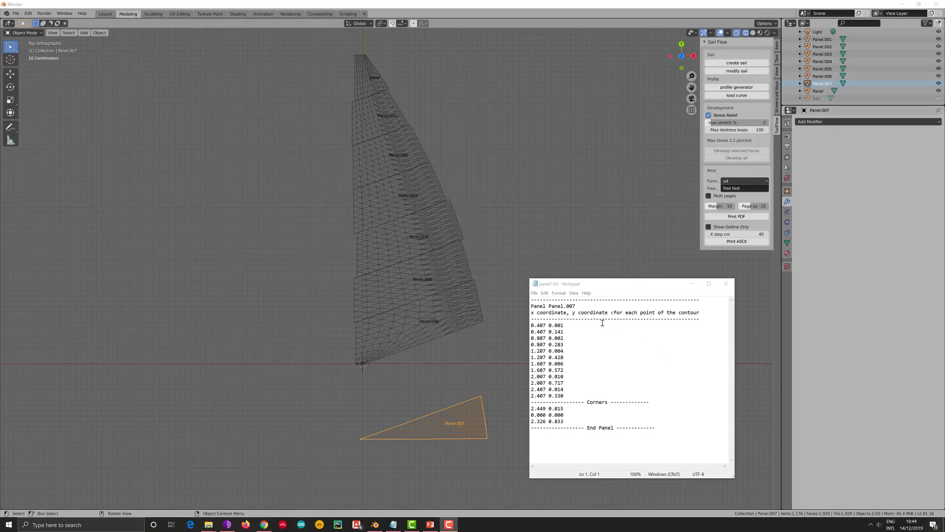
Examine the panel name, the contour point coordinates and the corner coordinates in panel1.txt.
{"action": "left_click_drag", "start_coordinate": [576, 306], "coordinate": [549, 306]}
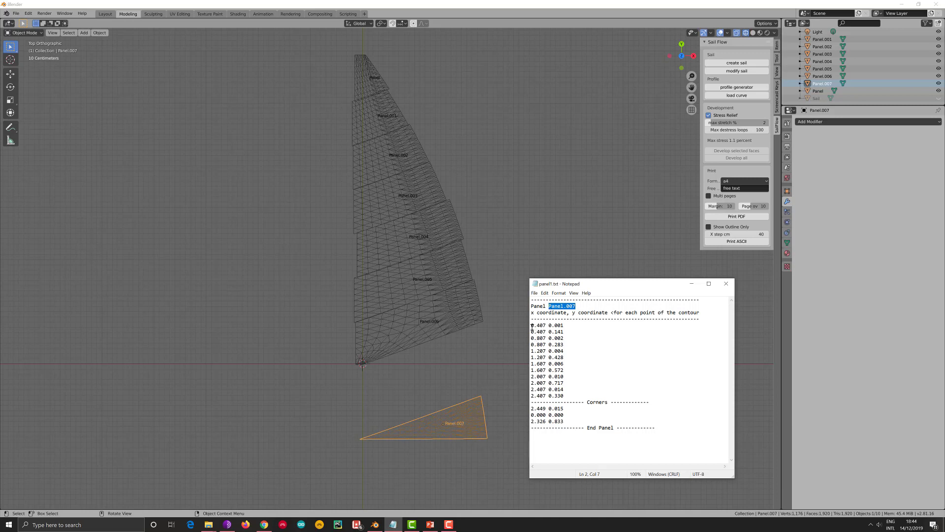
{"action": "left_click_drag", "start_coordinate": [532, 327], "coordinate": [567, 421]}
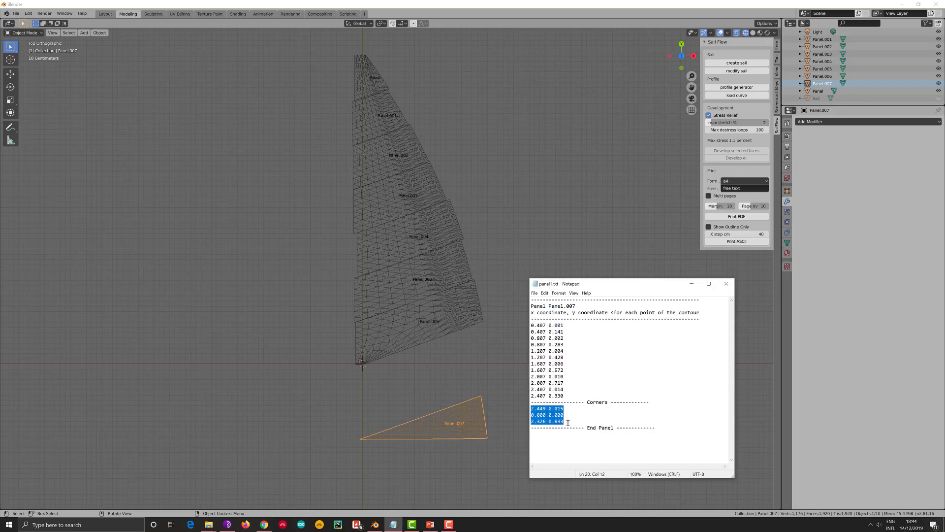
Switch to the PowerPoint presentation and review slides 11 to 19 on drawing panel lines with a wood bar, taping, cutting and overlapping panels.
{"action": "left_click", "coordinate": [431, 525]}
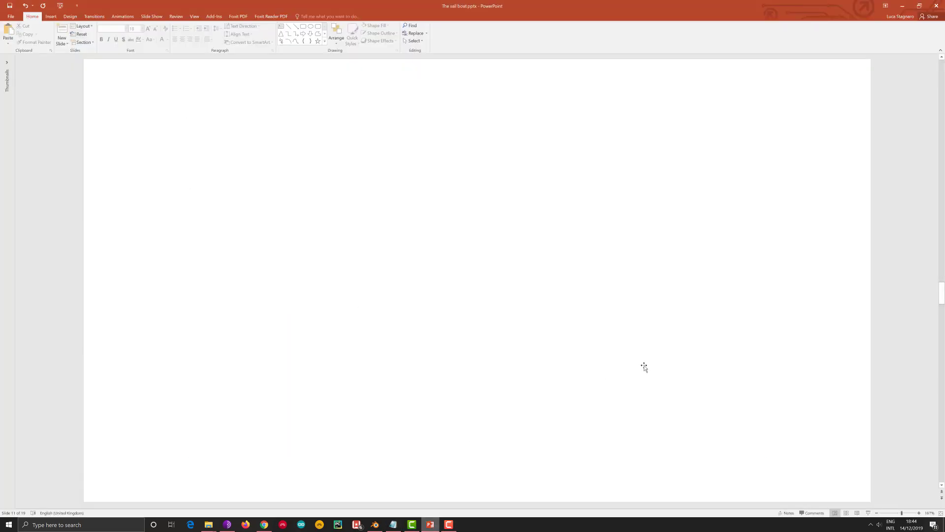
{"action": "scroll", "coordinate": [716, 370], "scroll_direction": "down", "scroll_amount": 1}
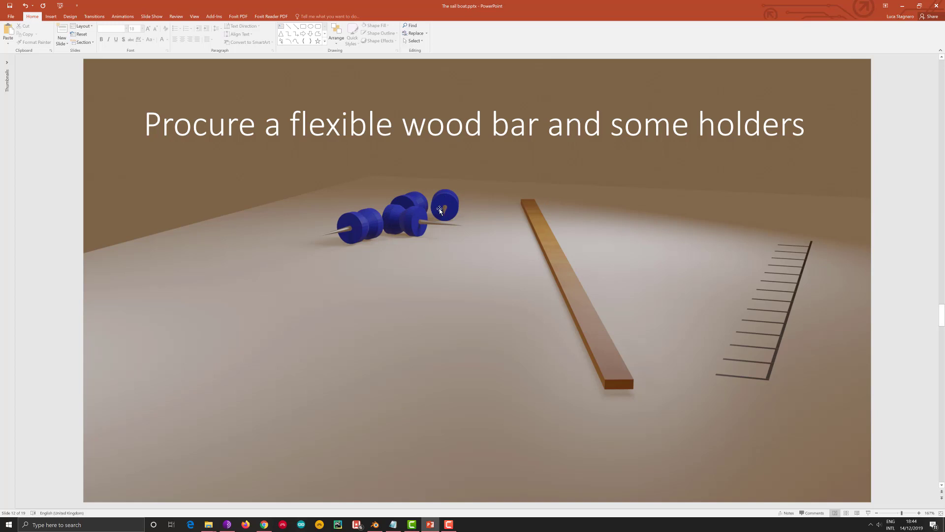
{"action": "scroll", "coordinate": [546, 233], "scroll_direction": "down", "scroll_amount": 1}
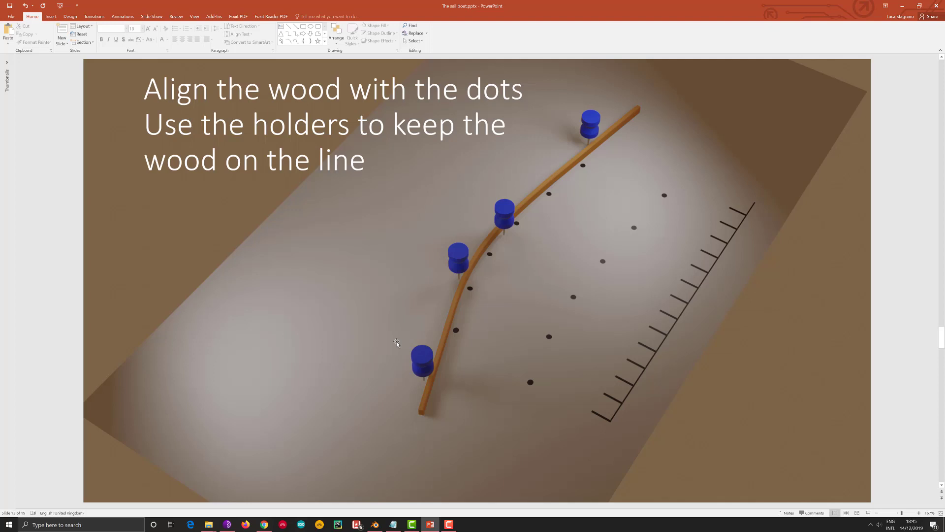
{"action": "scroll", "coordinate": [397, 341], "scroll_direction": "down", "scroll_amount": 1}
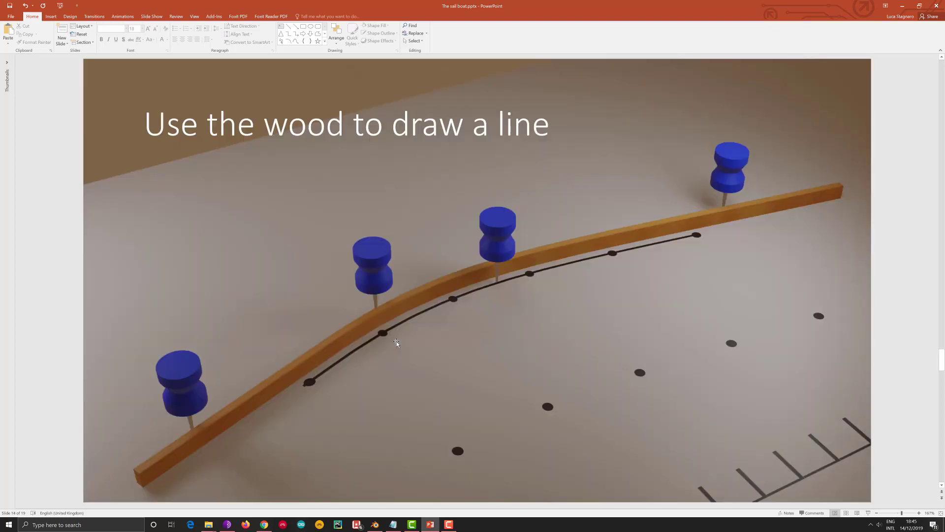
{"action": "scroll", "coordinate": [397, 342], "scroll_direction": "down", "scroll_amount": 1}
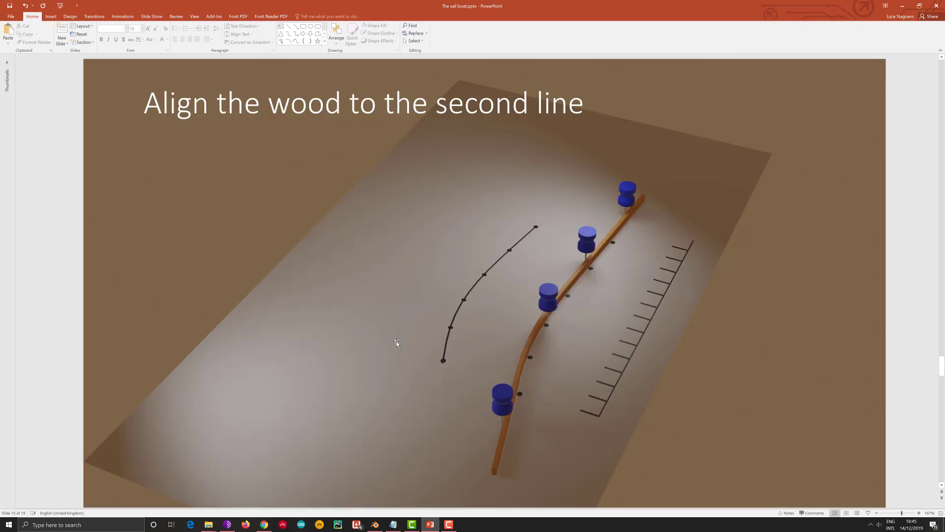
{"action": "scroll", "coordinate": [397, 342], "scroll_direction": "down", "scroll_amount": 1}
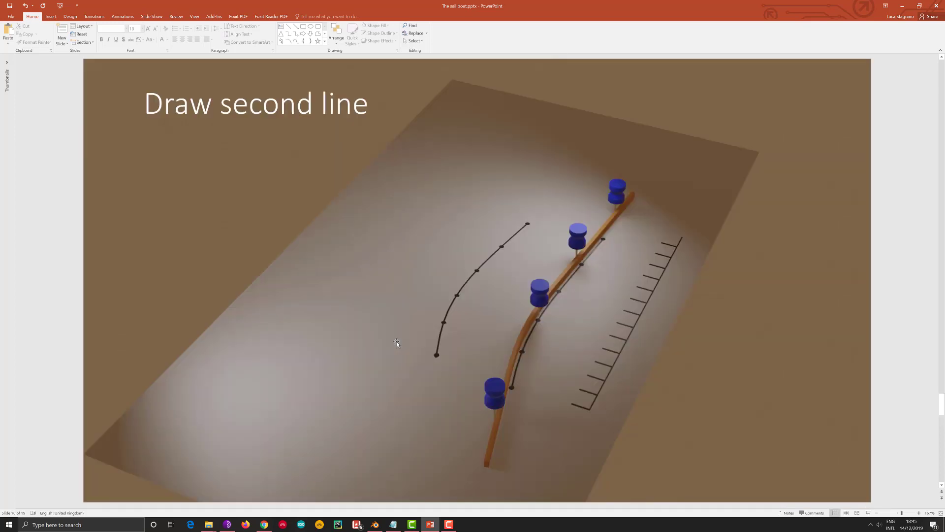
{"action": "scroll", "coordinate": [397, 341], "scroll_direction": "down", "scroll_amount": 1}
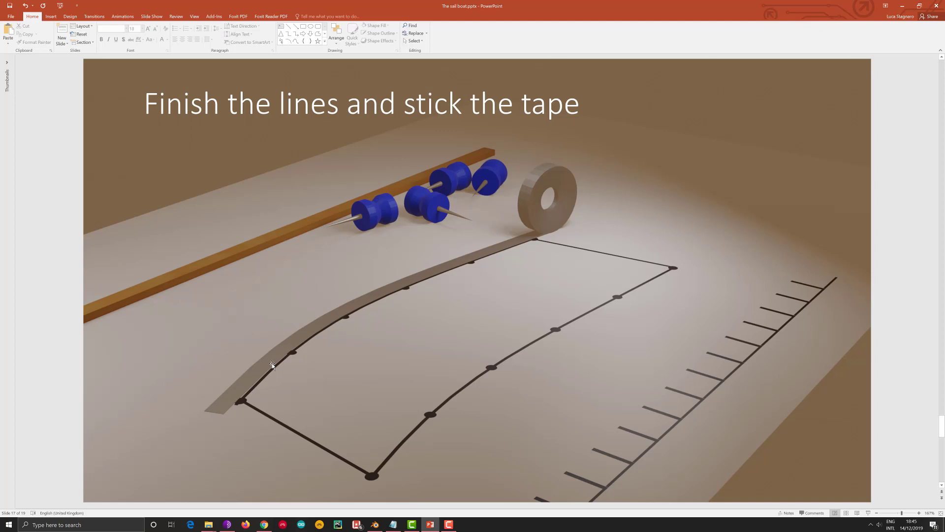
{"action": "key", "text": "Page_Down"}
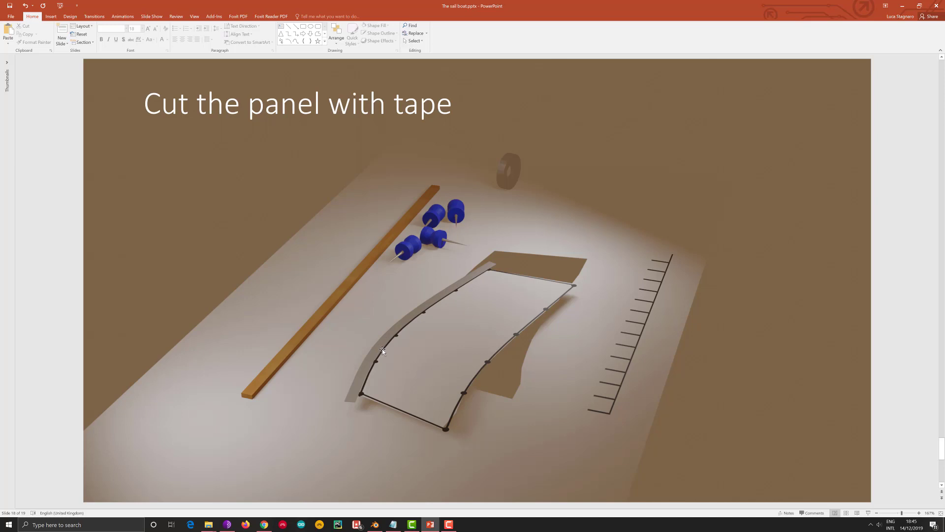
{"action": "key", "text": "Page_Down"}
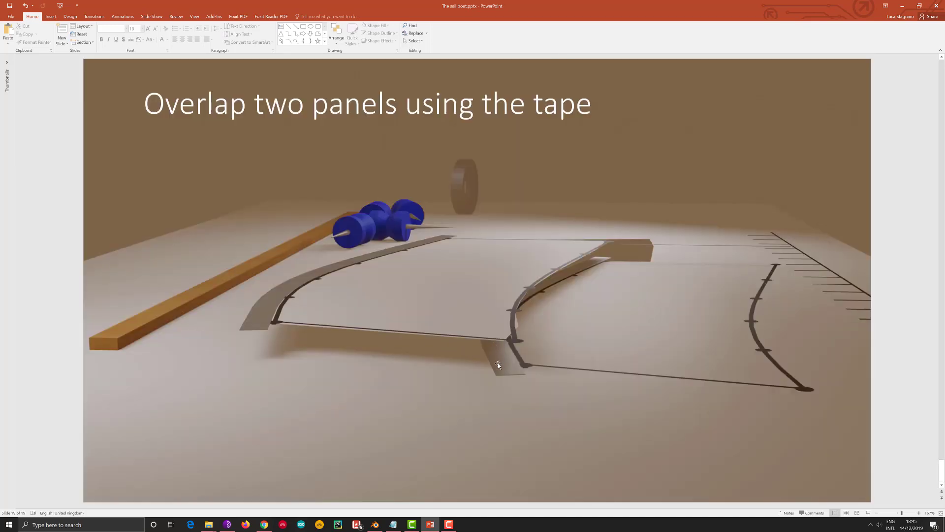